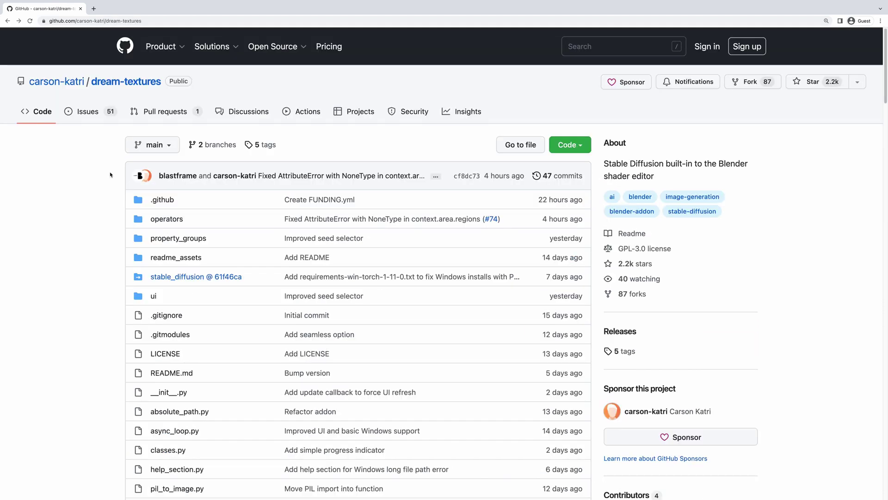
scroll(110, 174, "down", 10)
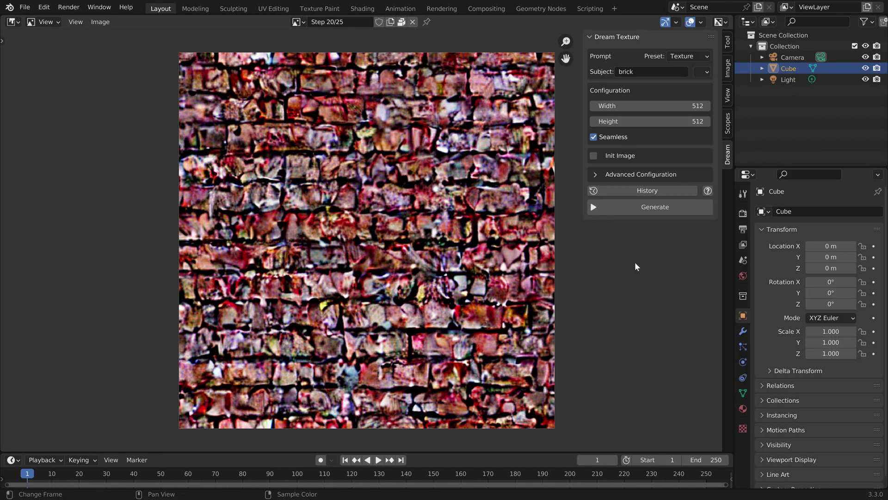
left_click(727, 95)
left_click(670, 77)
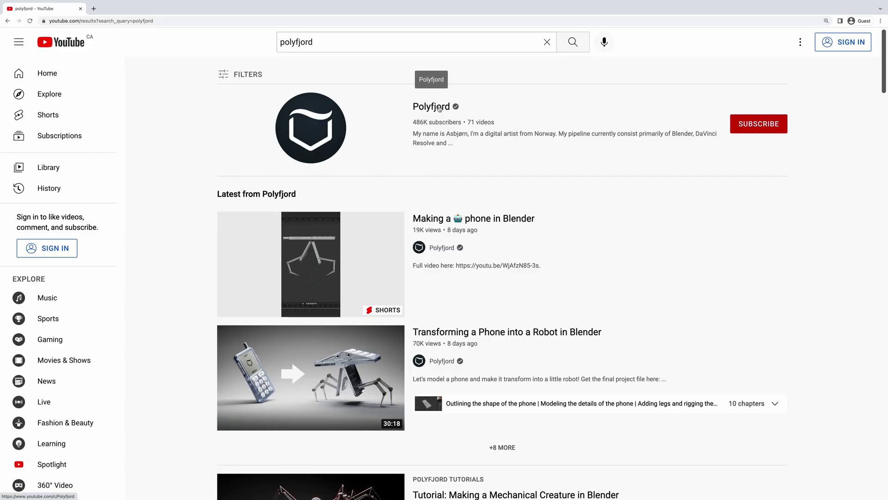
left_click(296, 109)
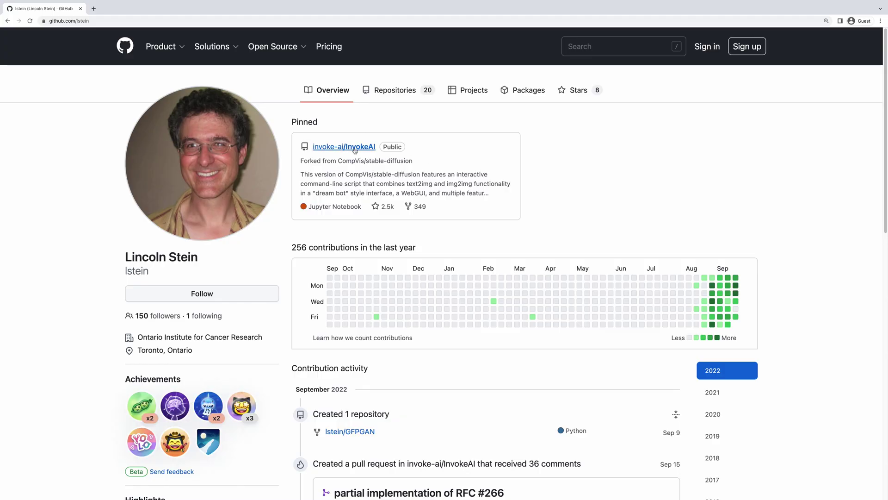
Open the pinned invoke-ai/InvokeAI repository and examine the platform installation options in its README
left_click(352, 147)
left_click_drag(140, 91, 91, 93)
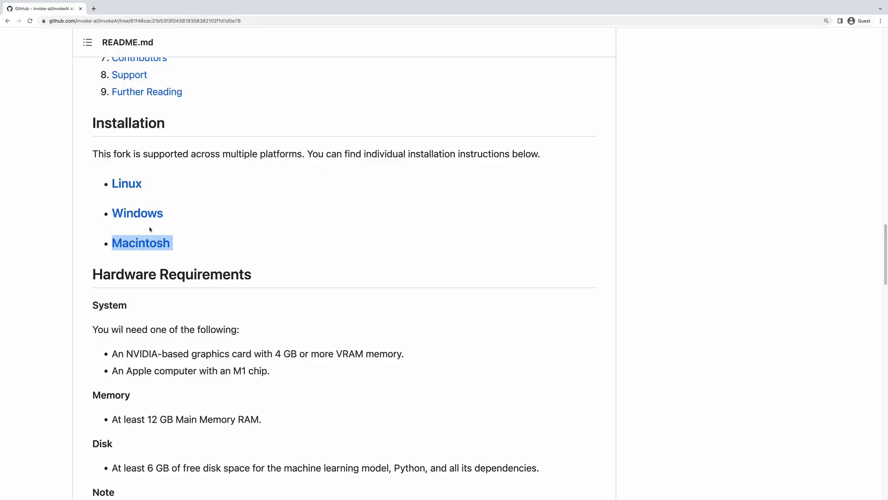
left_click_drag(127, 213, 76, 150)
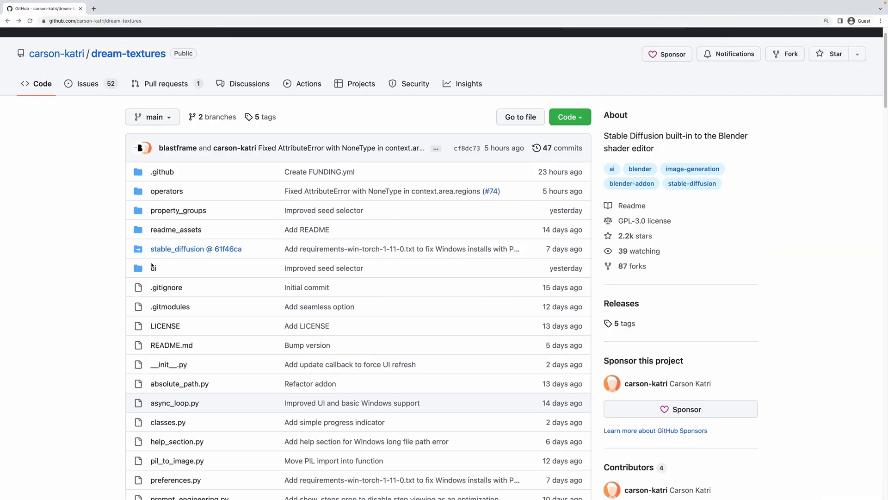
Read the dream-textures installation instructions and show the downloadable assets of the v0.0.5 release
scroll(695, 251, "down", 3)
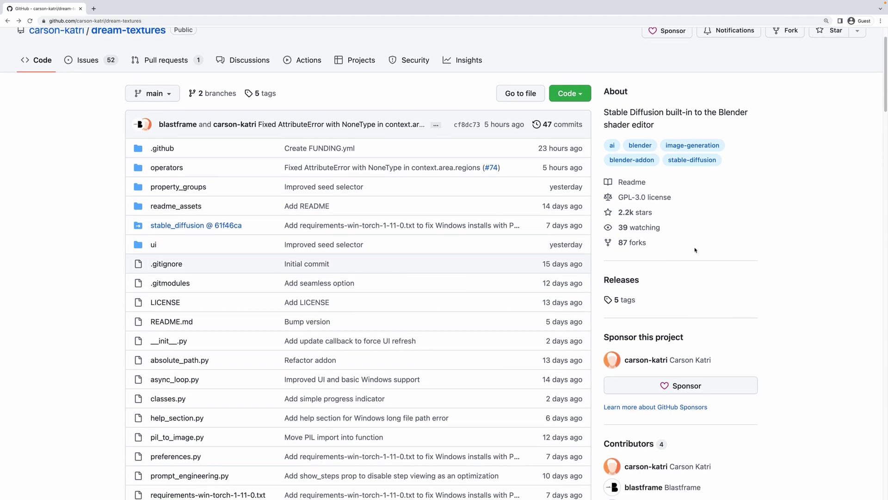
scroll(314, 242, "down", 15)
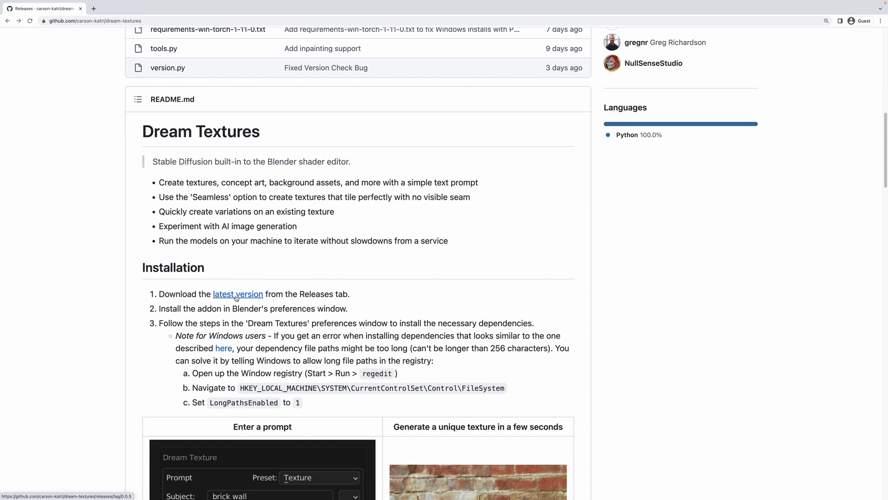
left_click(236, 295)
key("alt+Left")
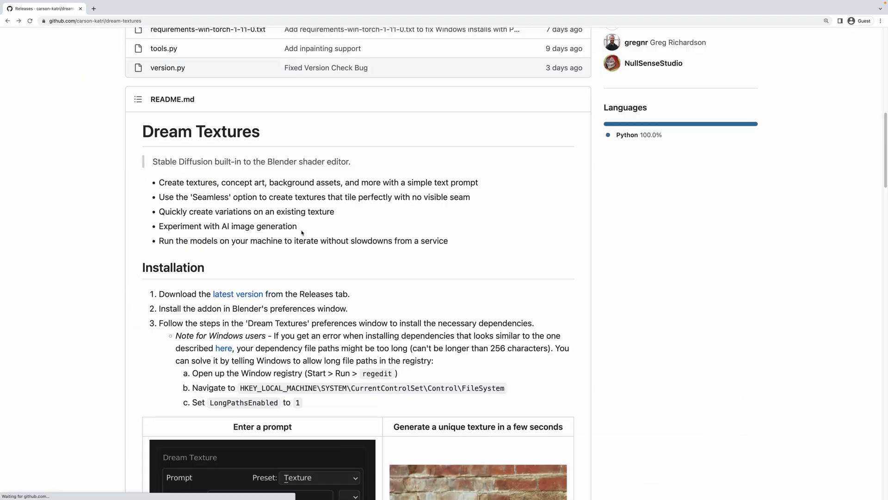
scroll(655, 251, "up", 18)
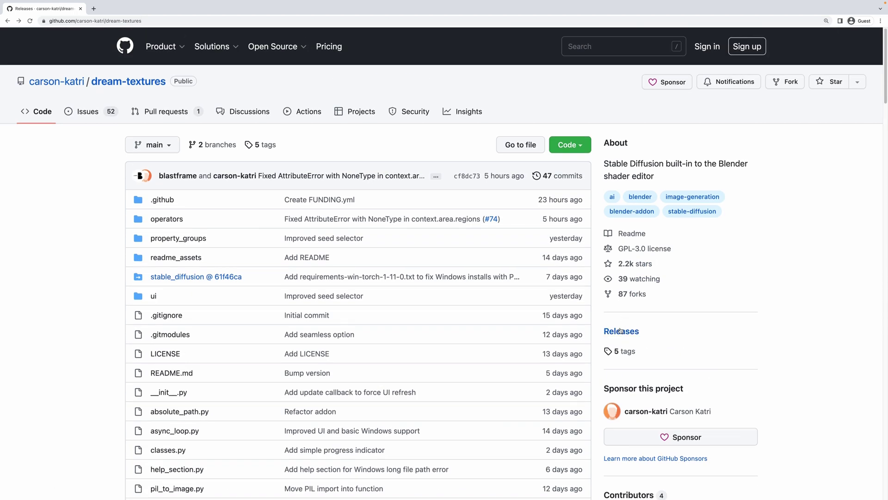
left_click(621, 331)
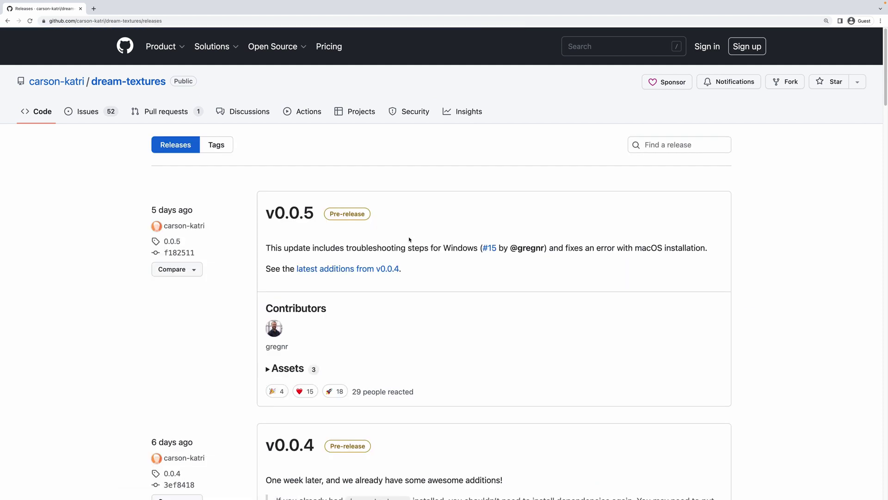
scroll(409, 236, "down", 1)
scroll(408, 233, "down", 2)
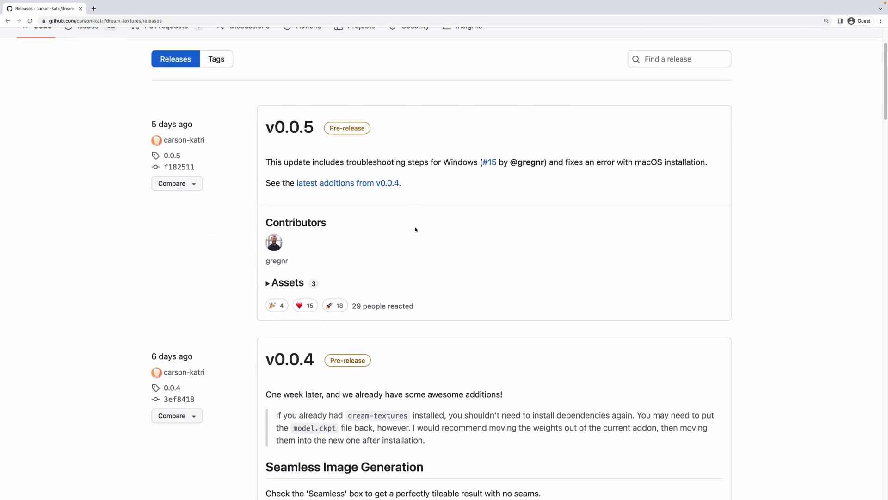
left_click(289, 282)
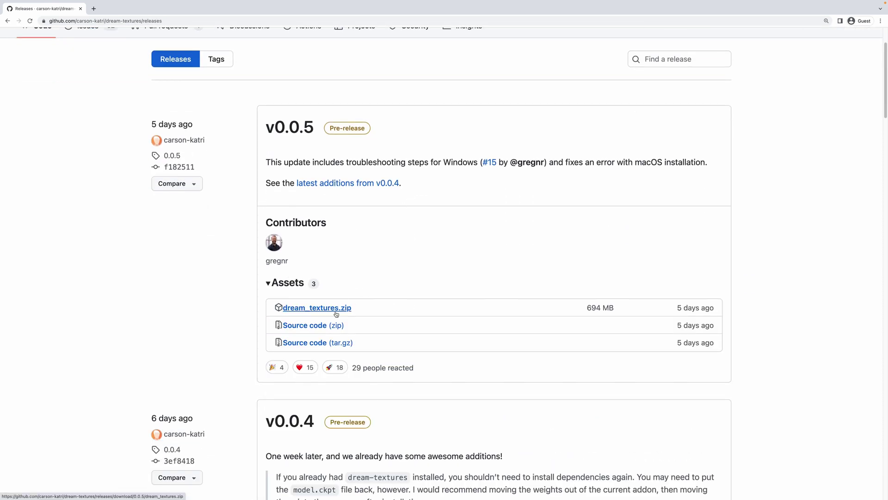
scroll(426, 241, "up", 2)
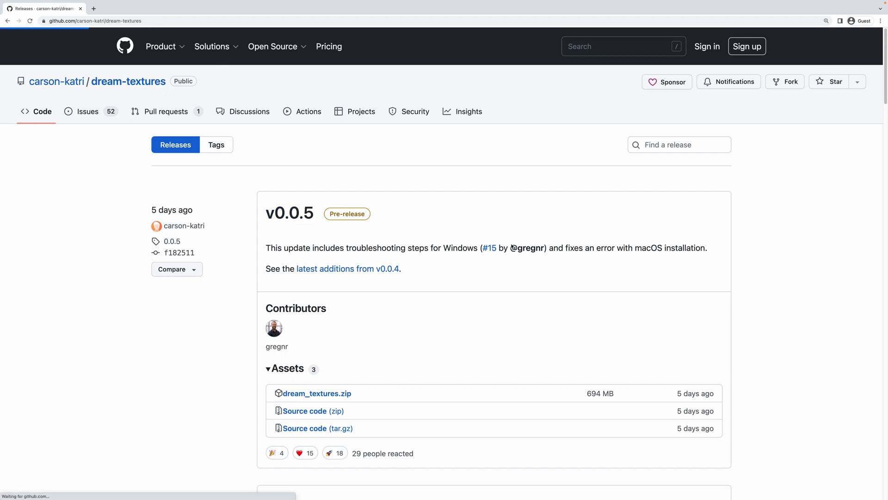
Return to the main page of the dream-textures repository and examine its source code download options
left_click(128, 81)
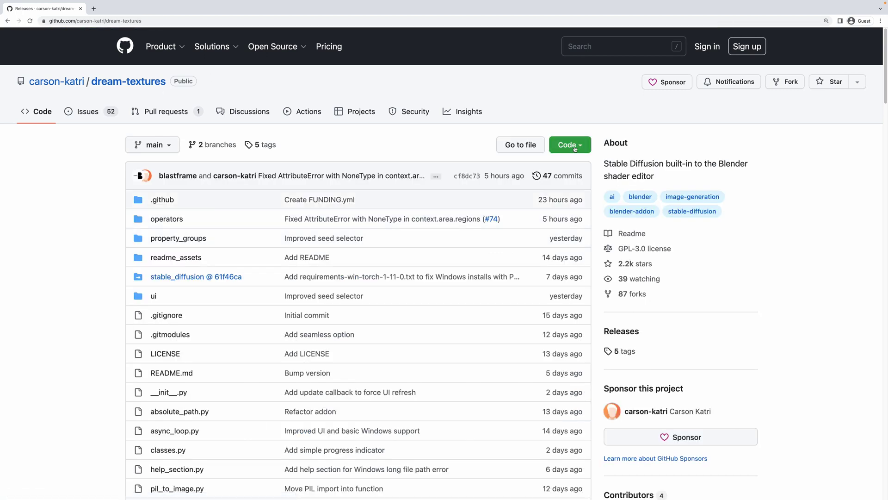
left_click(553, 145)
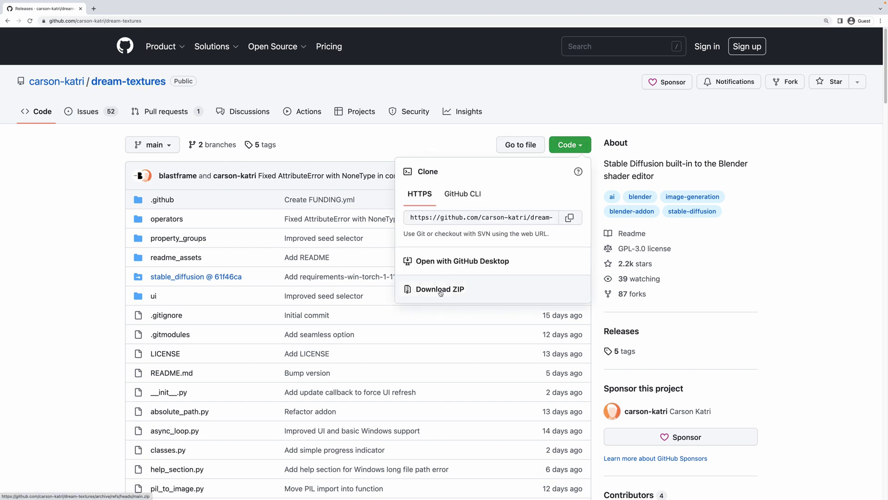
left_click(269, 287)
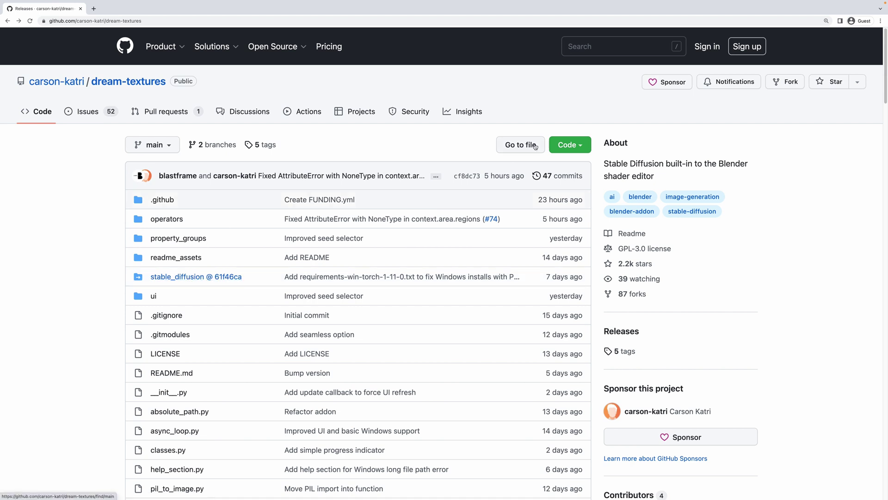
left_click(568, 144)
left_click(115, 246)
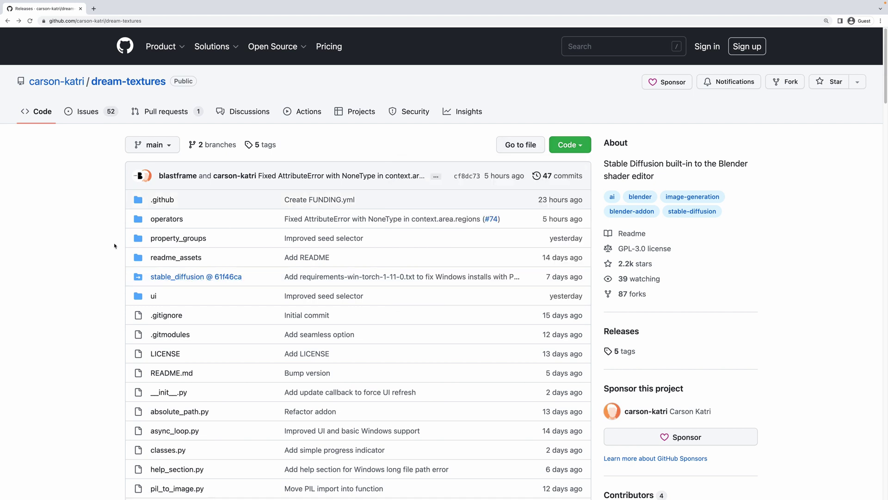
left_click(569, 145)
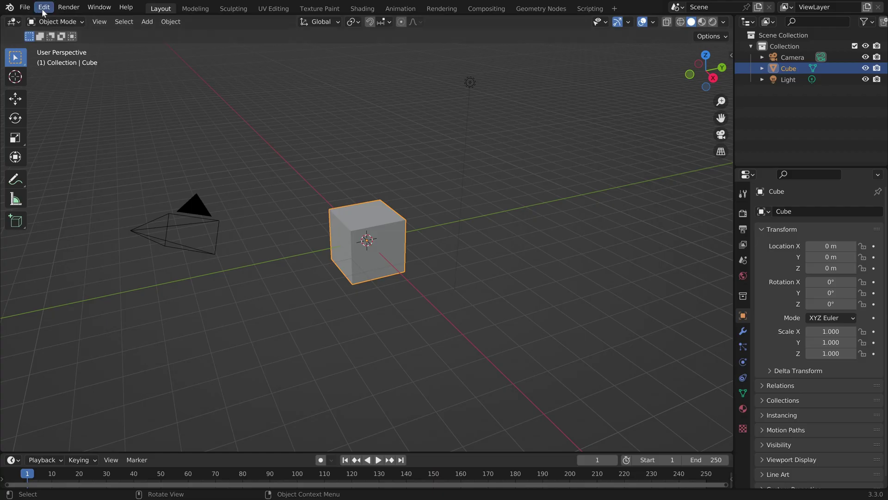
Switch to Blender and install the add-on from dream-textures.zip in the Desktop folder
left_click(43, 8)
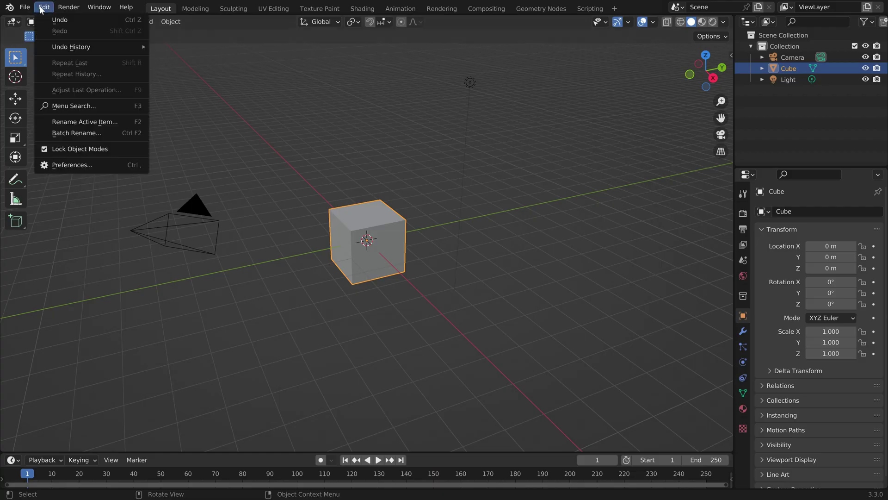
left_click(89, 165)
left_click(388, 58)
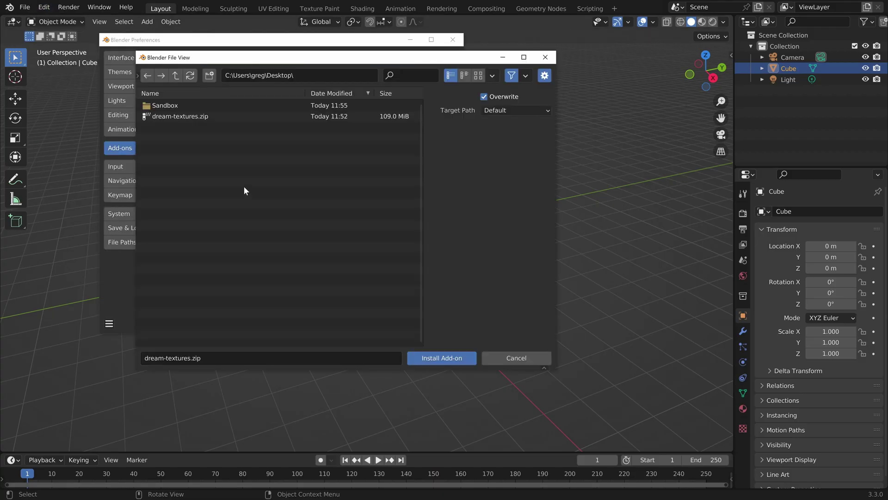
left_click(185, 117)
left_click(440, 359)
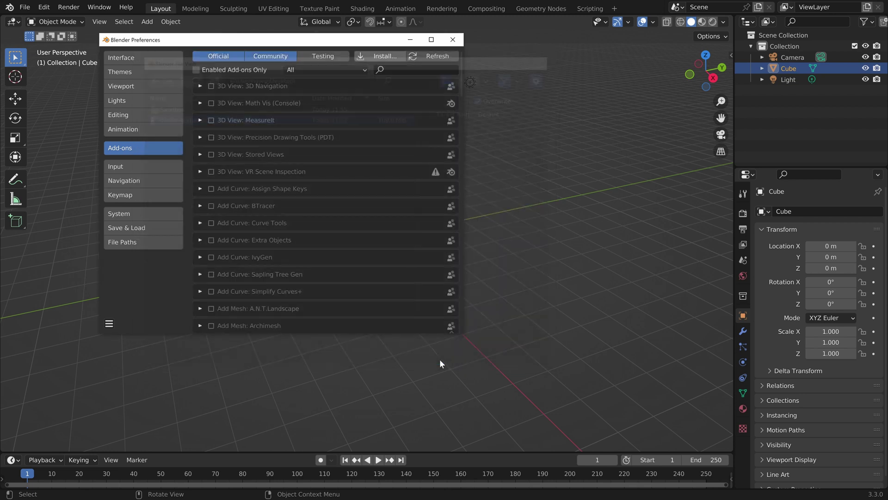
Enable the Dream Textures add-on and expand its details to reach the dependency setup
left_click(211, 86)
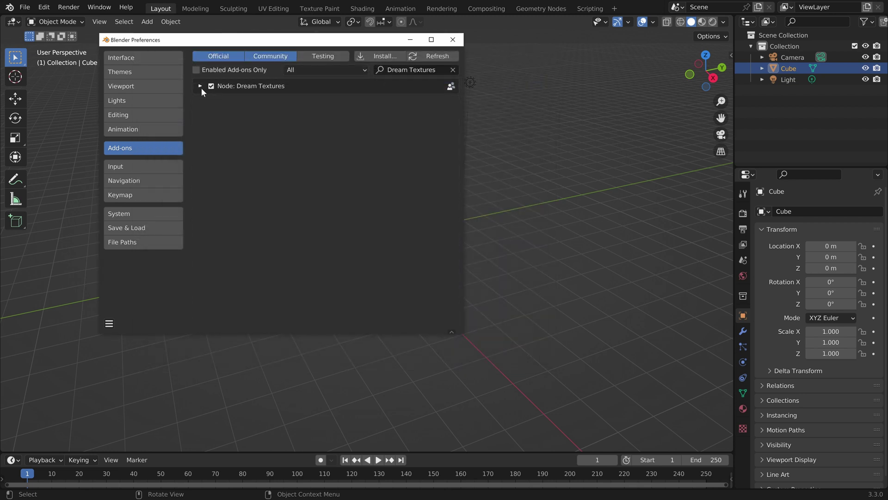
left_click(200, 87)
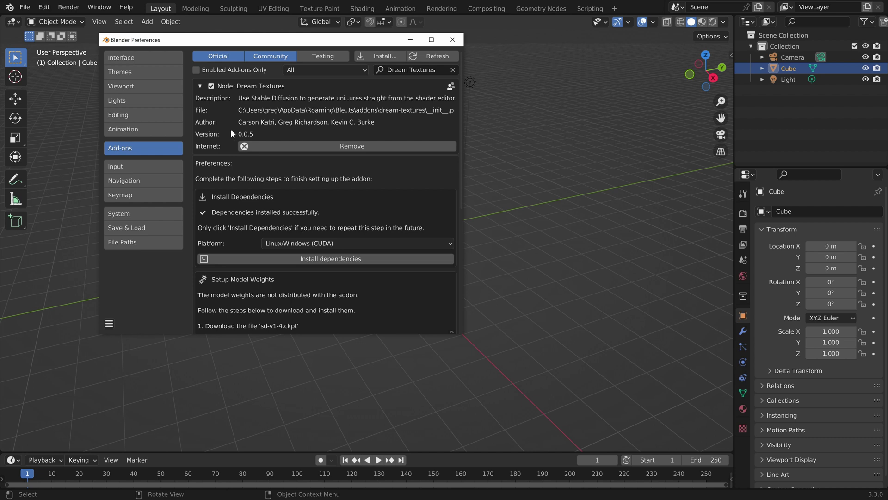
scroll(226, 133, "down", 1)
scroll(227, 132, "down", 1)
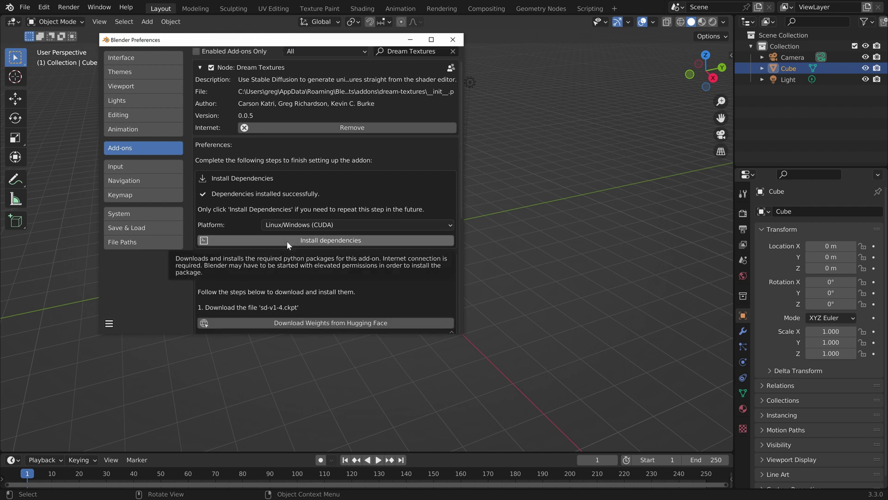
Relaunch Blender with elevated permissions and dismiss the splash screen
right_click(329, 491)
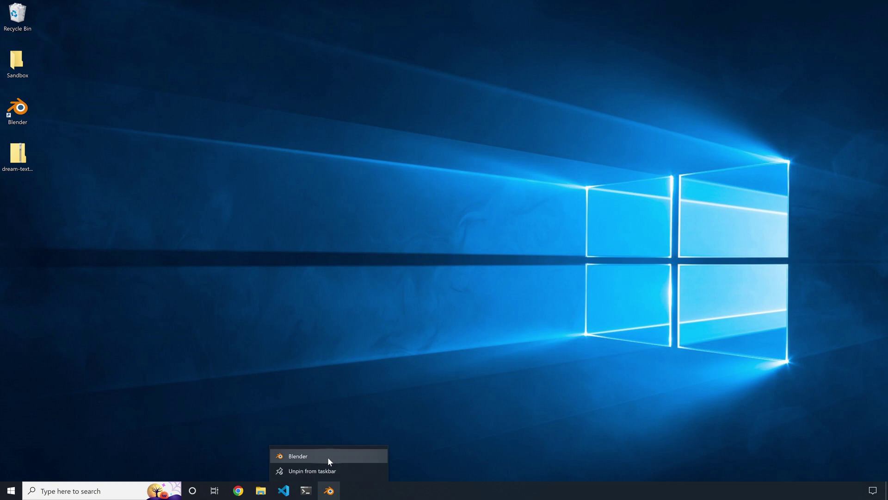
right_click(328, 458)
left_click(370, 400)
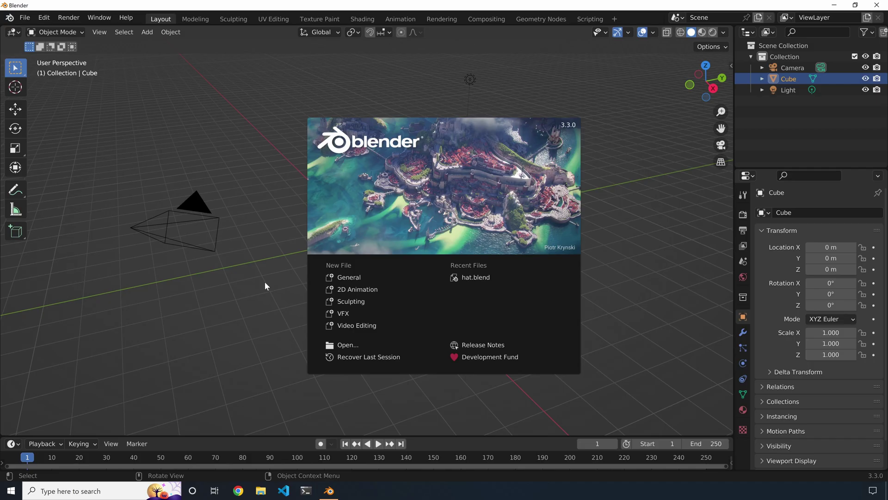
left_click(265, 282)
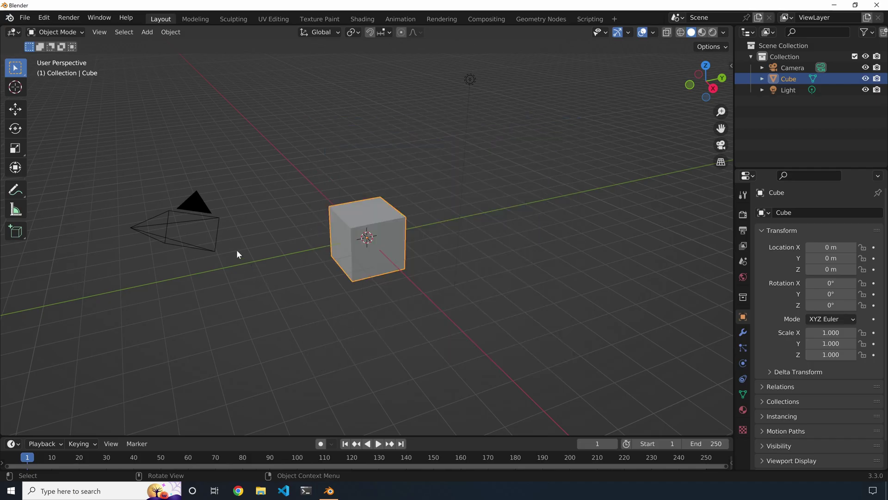
Find the Dream Textures add-on in the preferences by searching for "dream" and install its dependencies
left_click(45, 18)
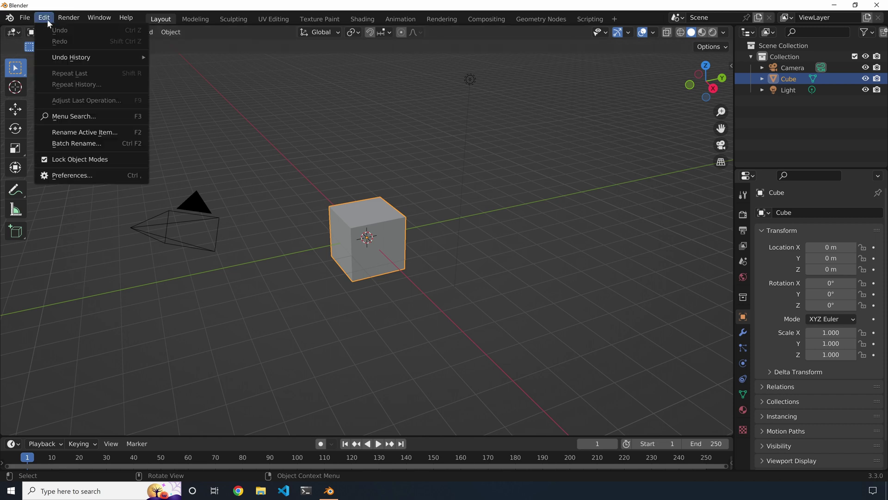
left_click(91, 175)
left_click(314, 57)
type("drea")
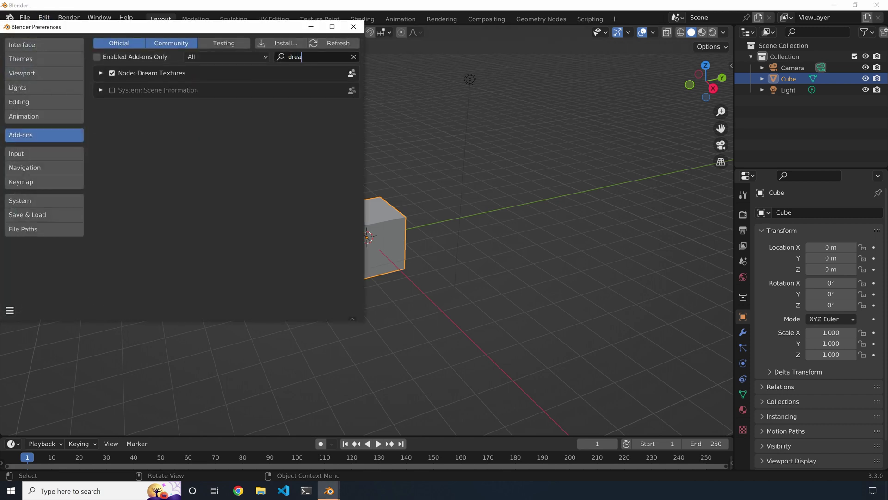
type("m")
left_click(101, 72)
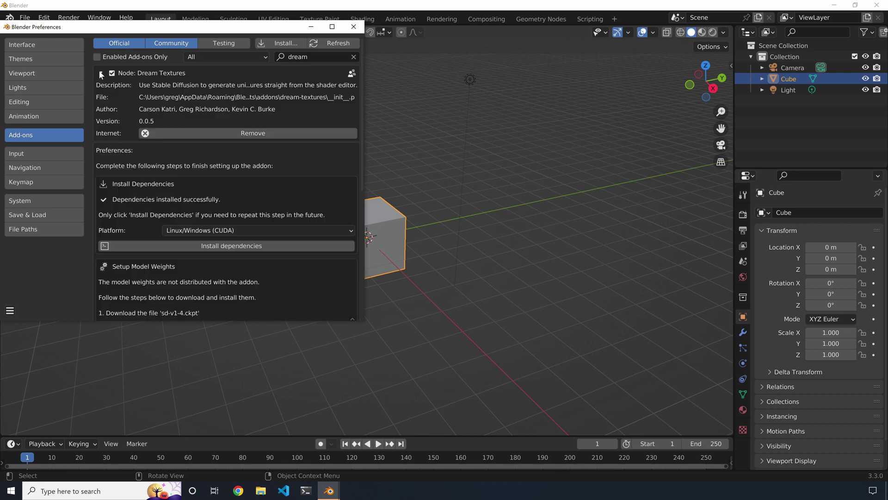
scroll(164, 137, "down", 1)
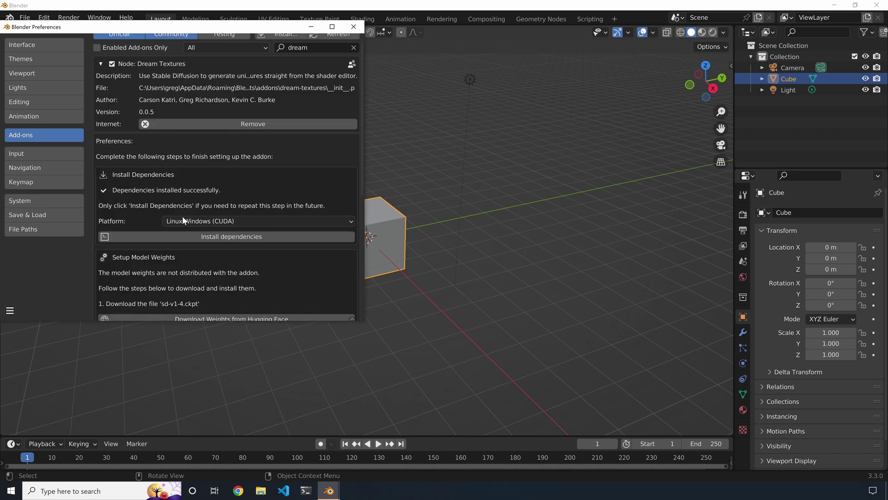
left_click(196, 234)
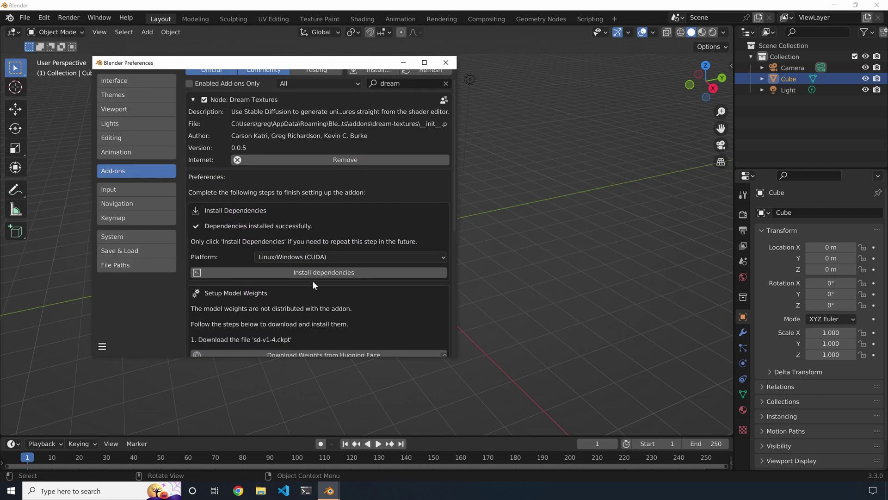
Open the Hugging Face download page for the sd-v1-4.ckpt model weights and request access to the repository
scroll(317, 294, "down", 5)
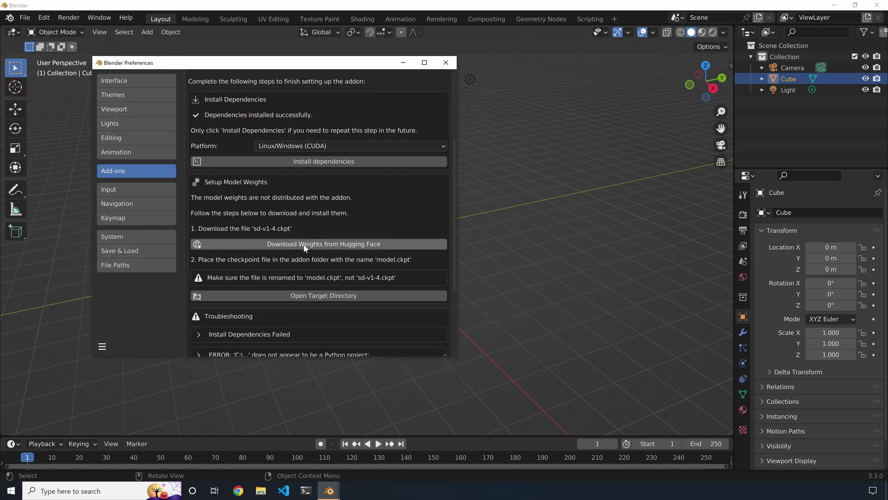
left_click(305, 249)
scroll(282, 269, "down", 3)
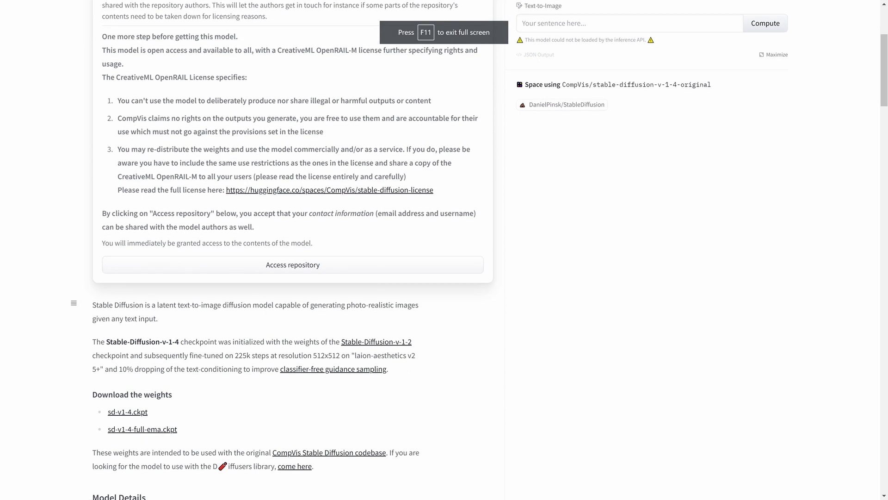
left_click(279, 266)
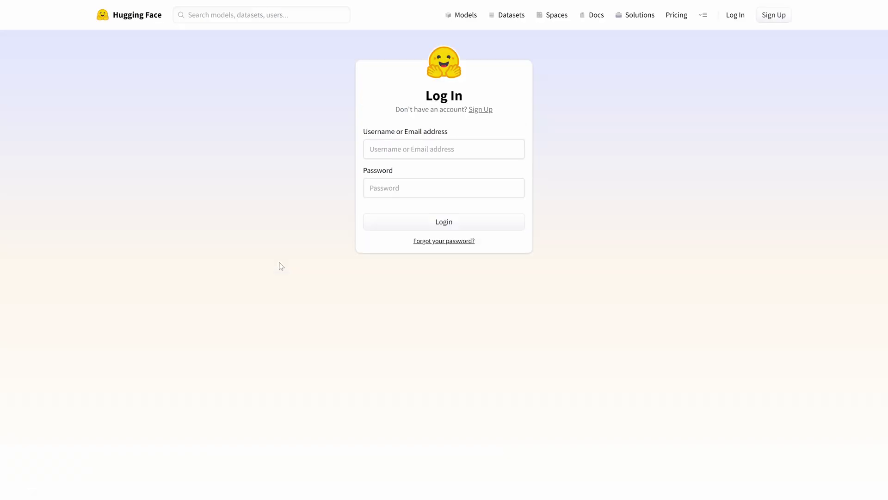
Leave the Hugging Face login page, switch back to Blender and open the target directory for the model weights
key("alt+Left")
scroll(273, 260, "down", 5)
key("alt+Tab")
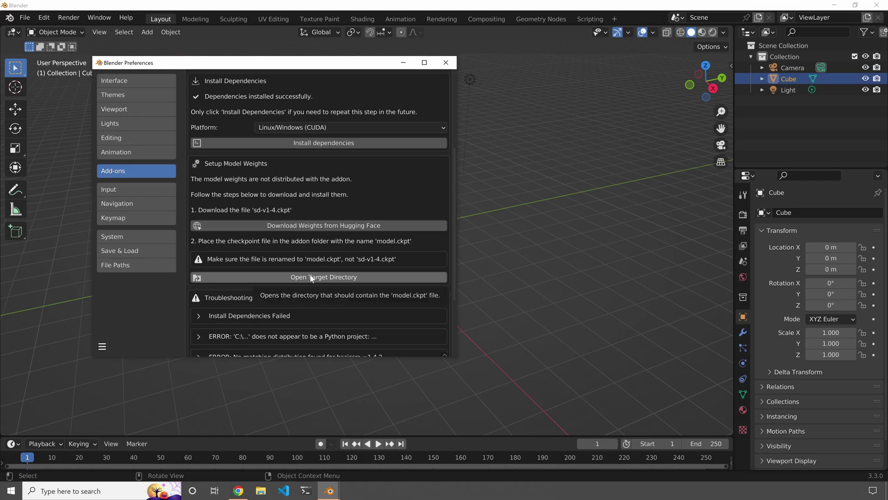
left_click(311, 277)
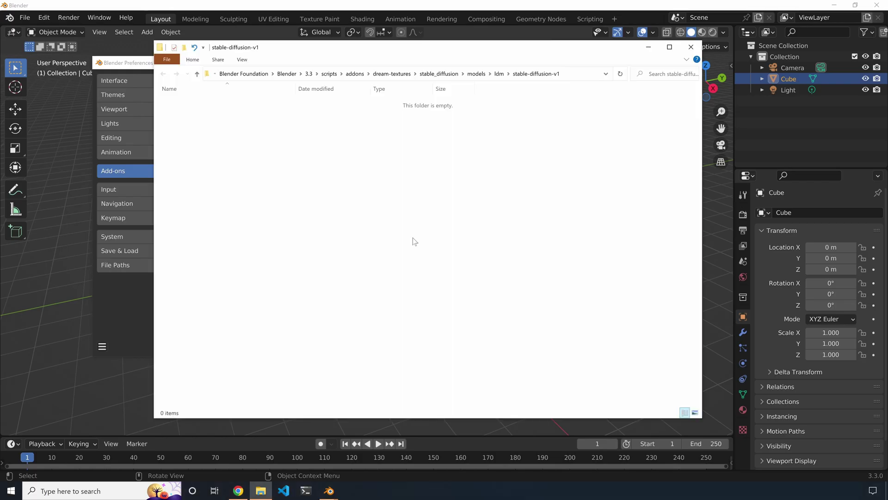
Rename sd-v1-4.ckpt on the Desktop to model.ckpt and move it into the stable-diffusion-v1 folder
key("alt+Tab")
left_click(403, 160)
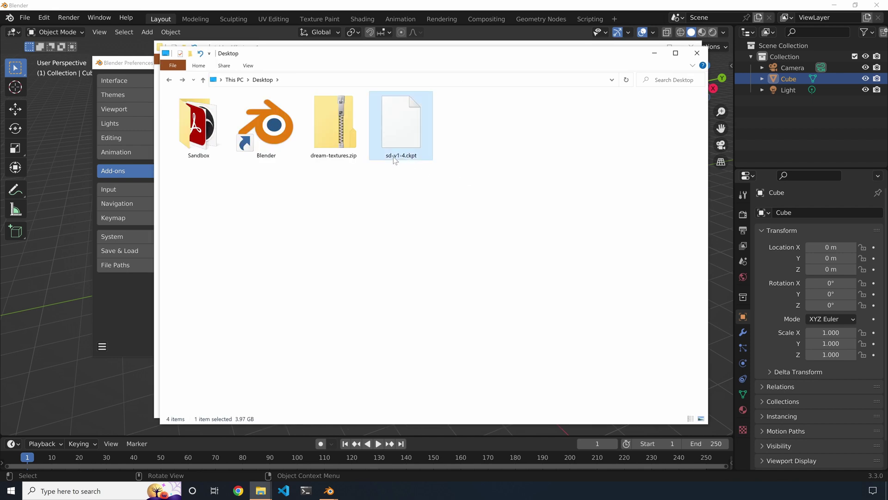
left_click(396, 158)
type("model")
left_click_drag(443, 53, 443, 216)
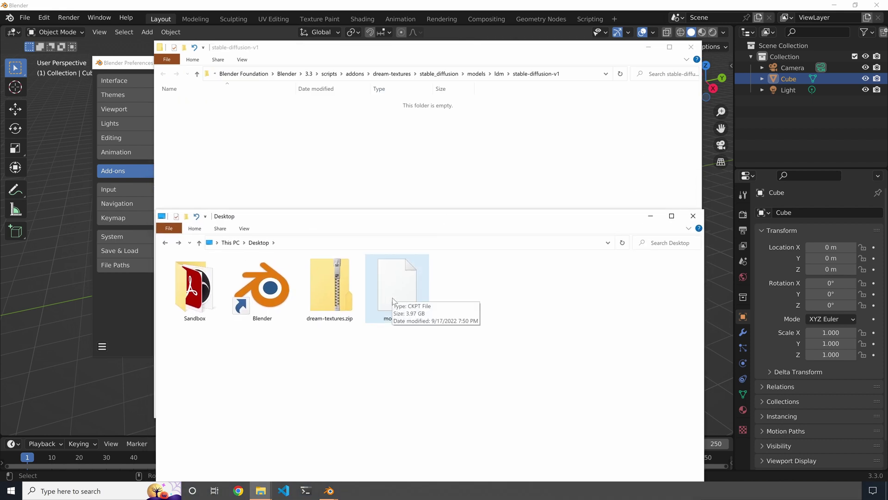
left_click_drag(392, 298, 357, 154)
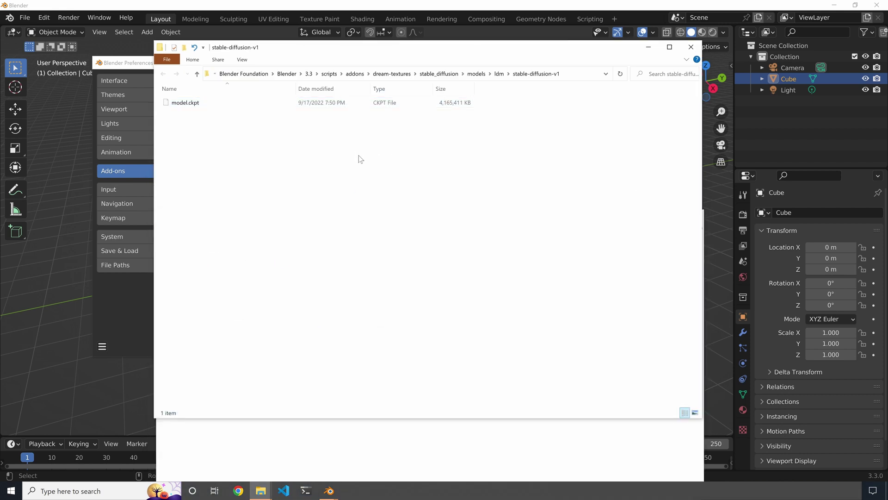
Return to the Blender preferences and validate the Dream Textures installation
left_click(137, 66)
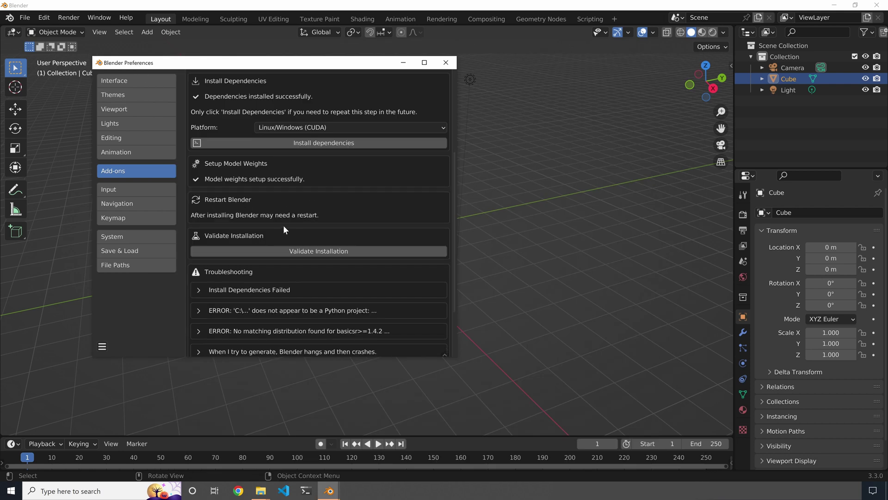
left_click(297, 253)
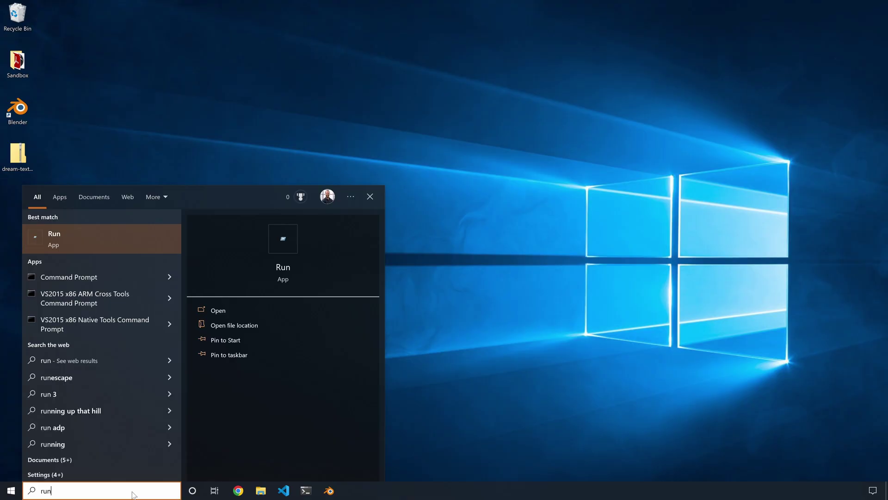
Launch the Registry Editor by running regedit from the Windows Run dialog
key("Return")
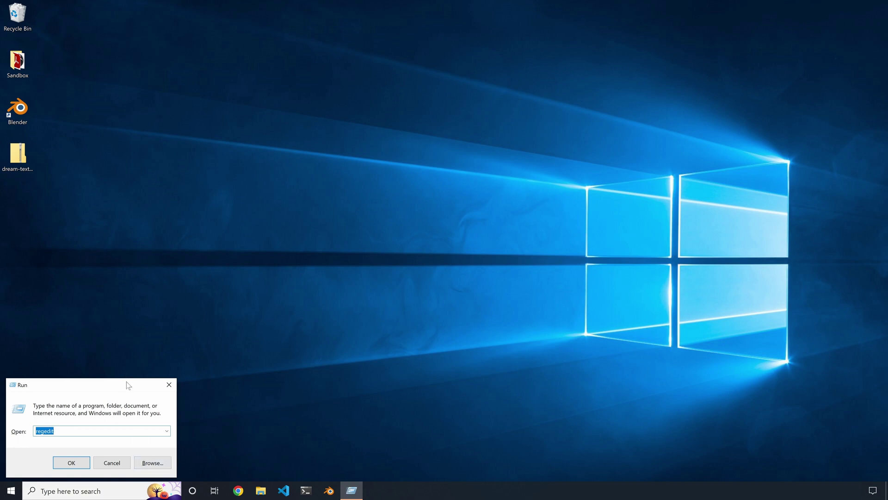
left_click_drag(126, 385, 224, 289)
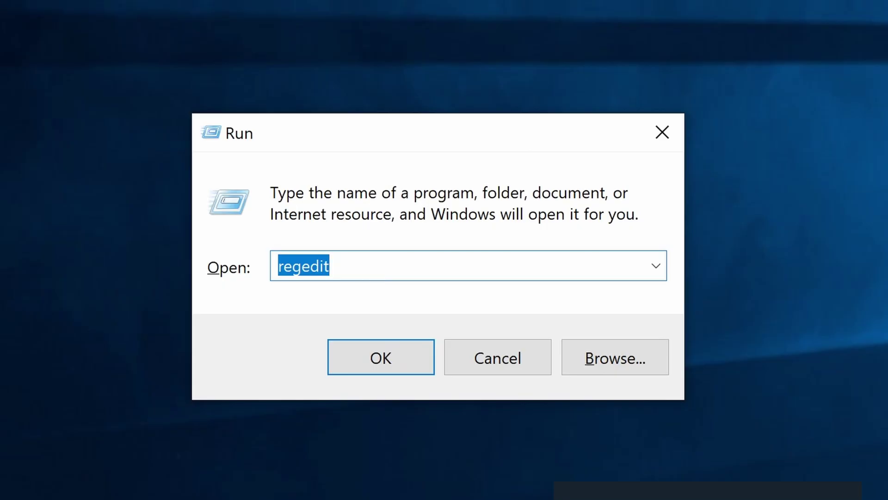
type("regedit")
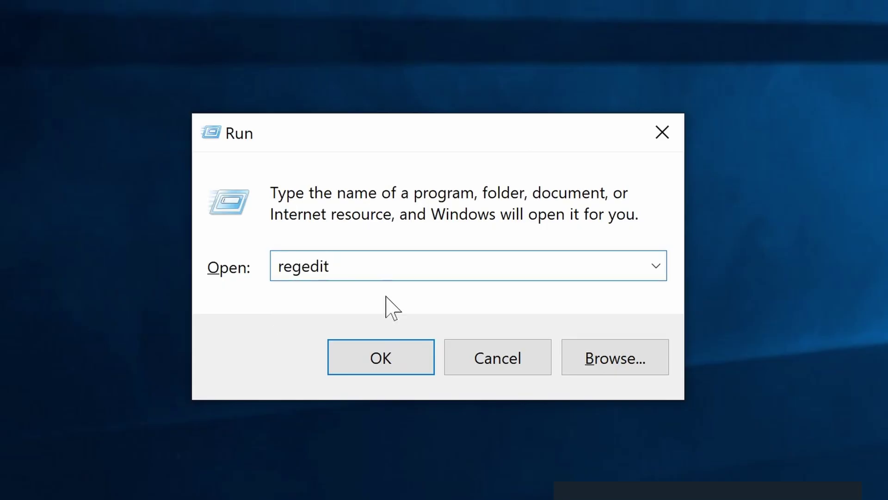
left_click(383, 363)
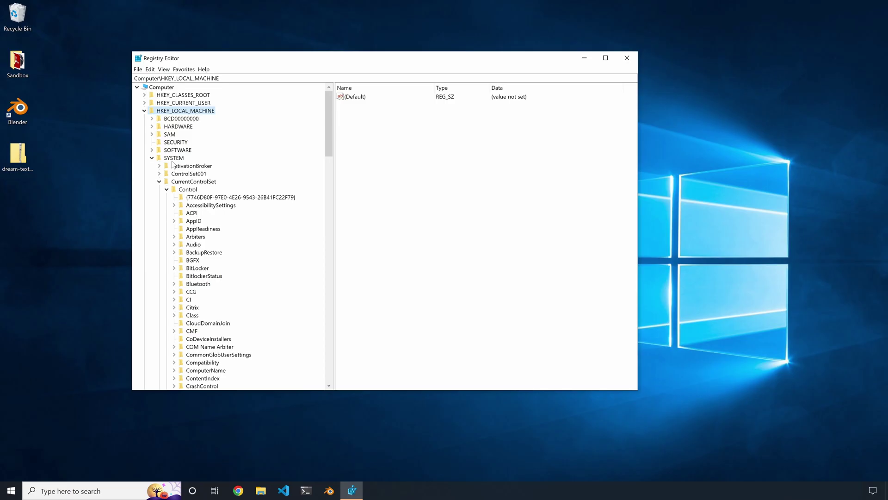
Go to the registry key HKEY_LOCAL_MACHINE\SYSTEM\CurrentControlSet\Control\FileSystem and open its LongPathsEnabled value
left_click(172, 158)
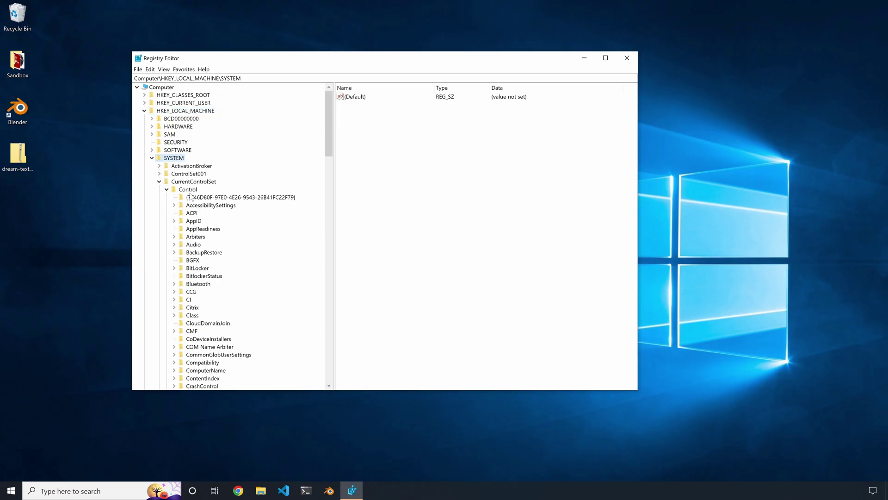
left_click(194, 182)
left_click(193, 190)
left_click_drag(328, 106, 328, 163)
left_click(205, 269)
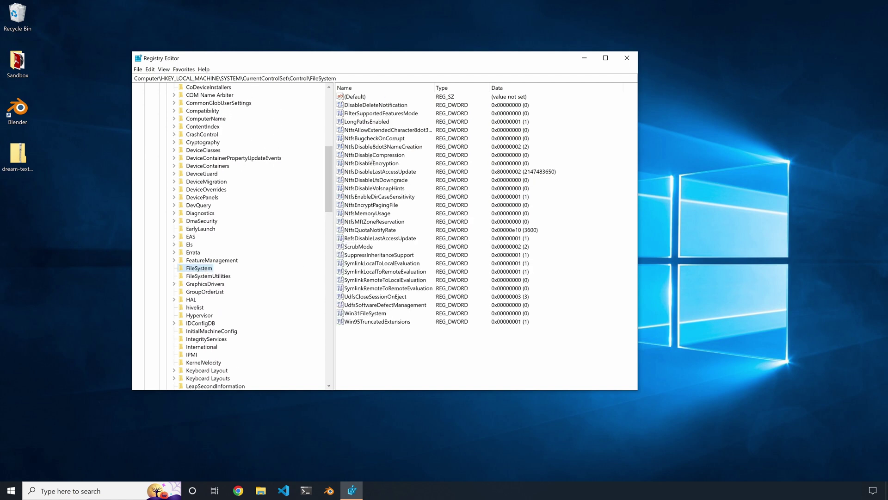
left_click(383, 122)
double_click(383, 123)
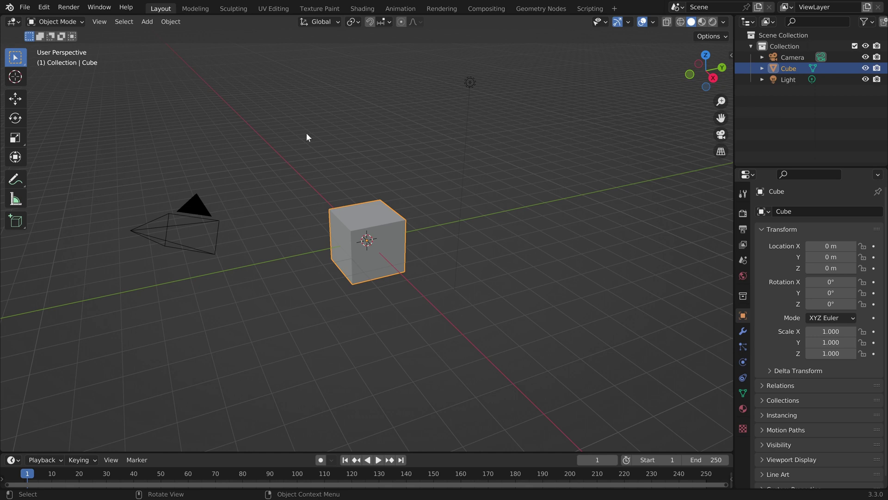
Change Blender's 3D viewport to an Image Editor, show the Dream Texture settings and widen their sidebar
left_click(14, 21)
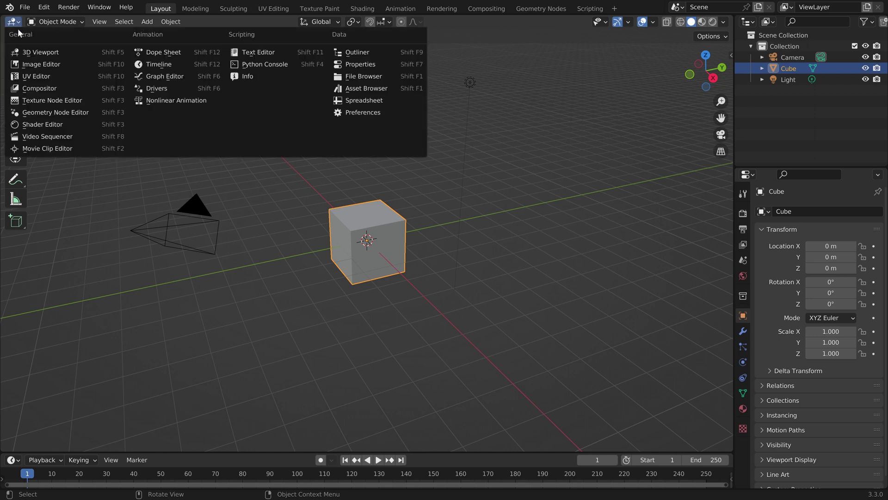
left_click(43, 67)
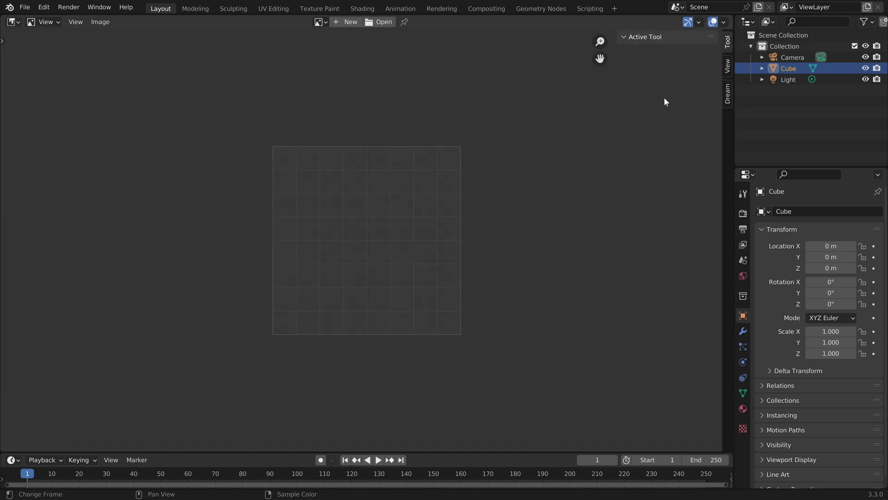
left_click(728, 93)
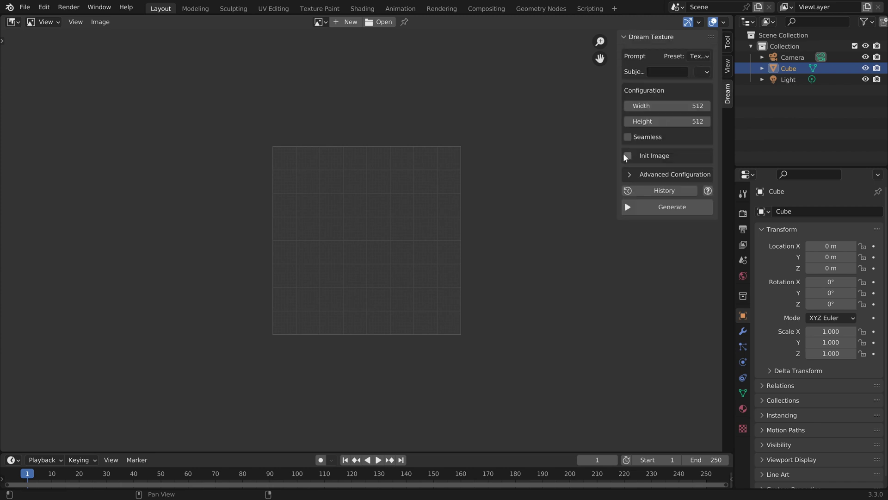
left_click_drag(617, 160, 582, 171)
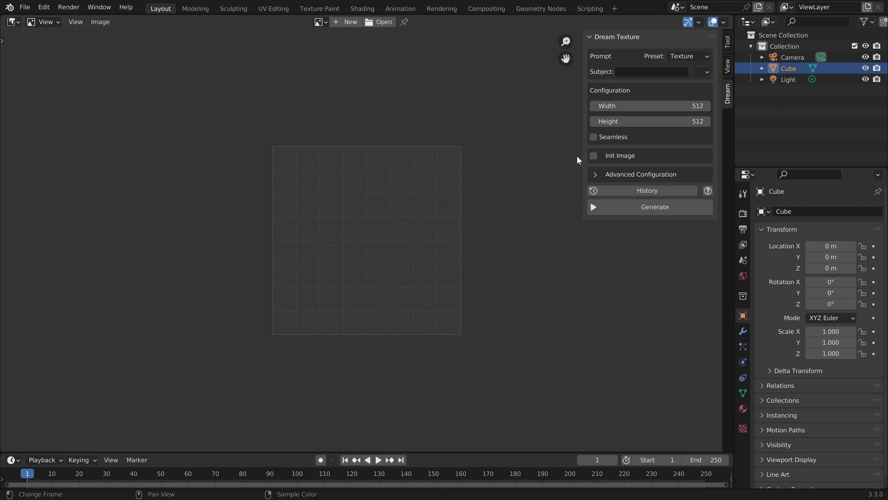
Generate a seamless 512 by 512 texture with the subject "brick"
left_click(632, 71)
type("brick")
key("Return")
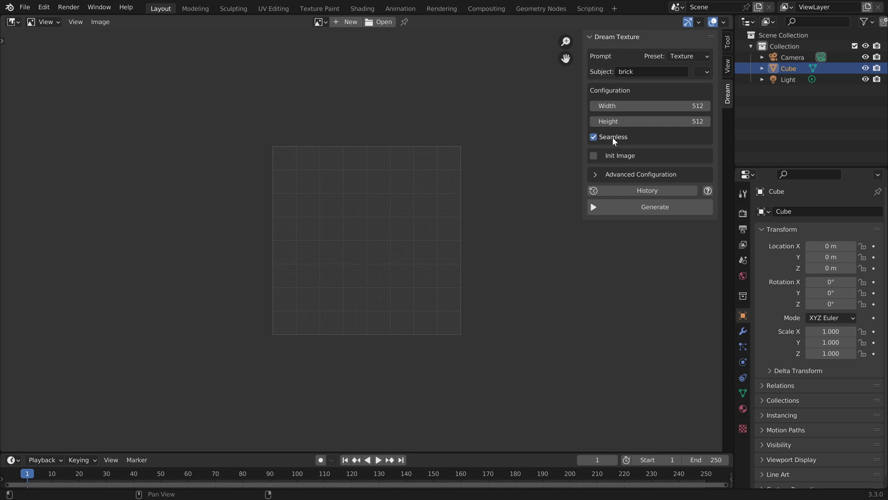
left_click(647, 213)
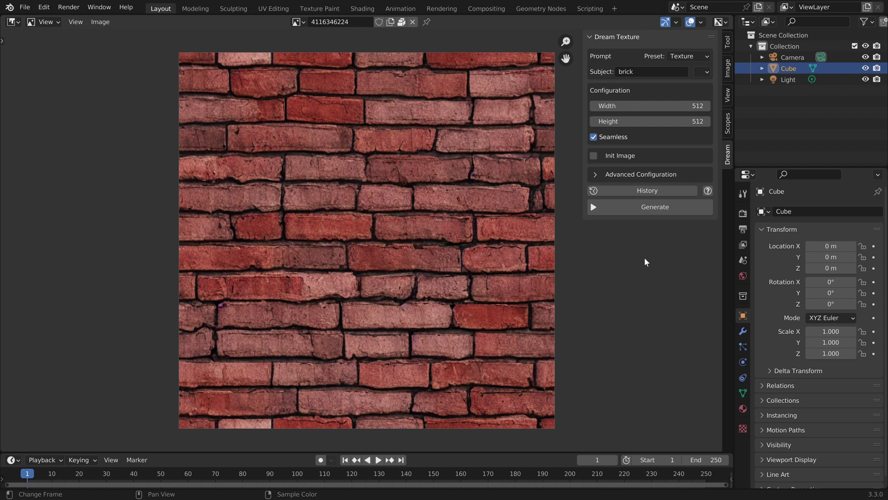
Turn on Repeat Image for the brick texture and examine how it tiles at different zoom levels
left_click(729, 98)
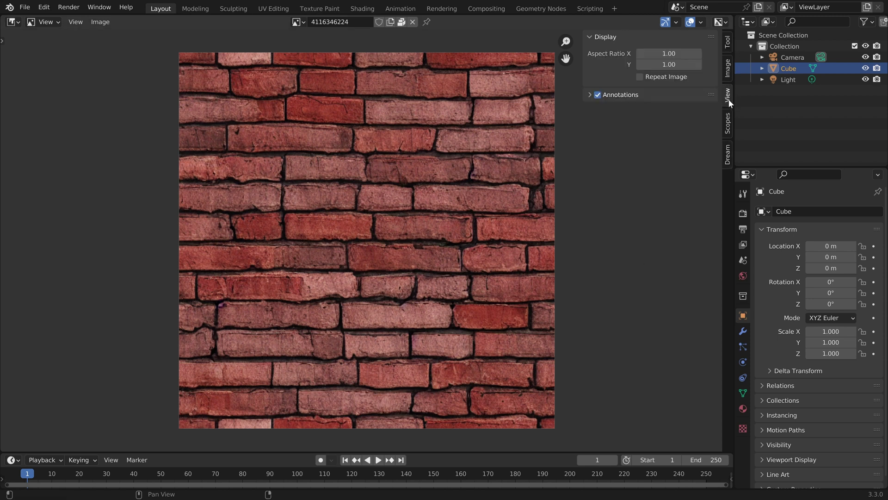
left_click(671, 77)
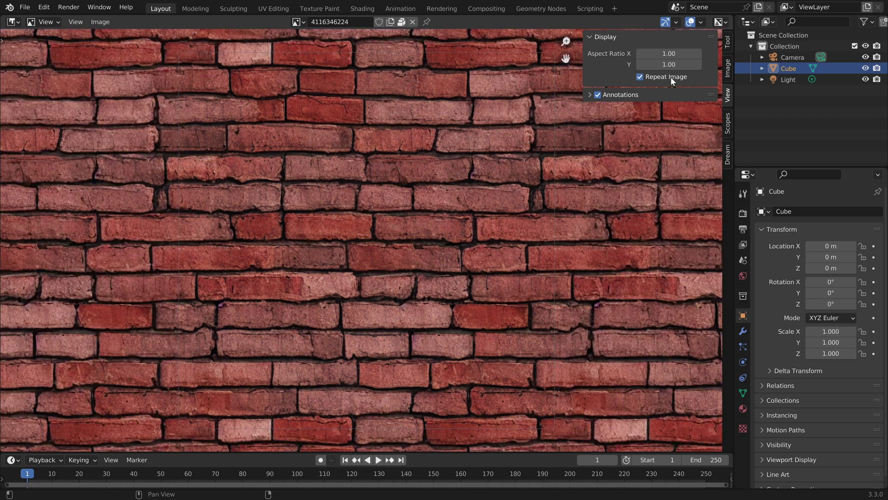
scroll(428, 243, "down", 8)
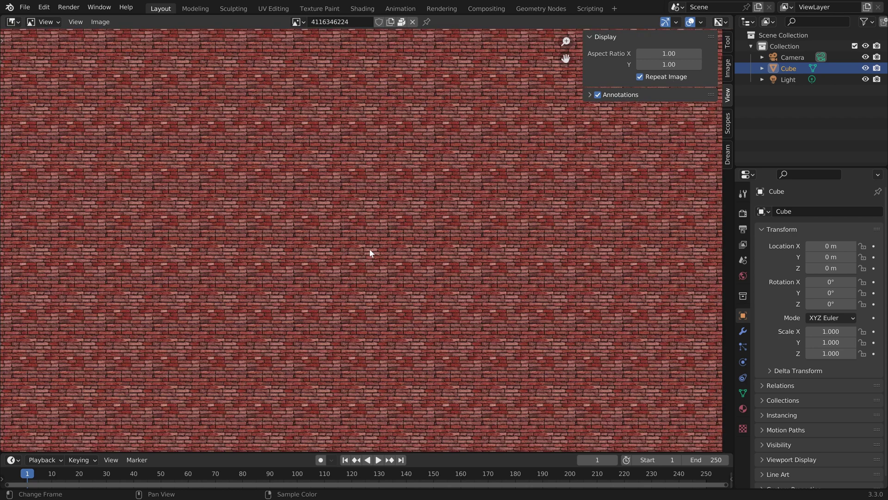
scroll(369, 249, "up", 8)
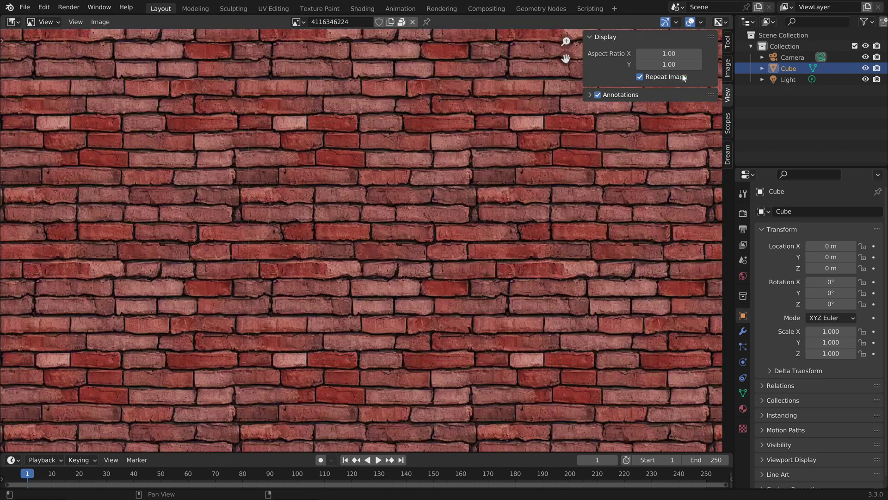
Change the prompt subject to "yellow brick" and generate another seamless texture
left_click(728, 68)
left_click(728, 154)
left_click(644, 72)
key("Home")
type("yellow")
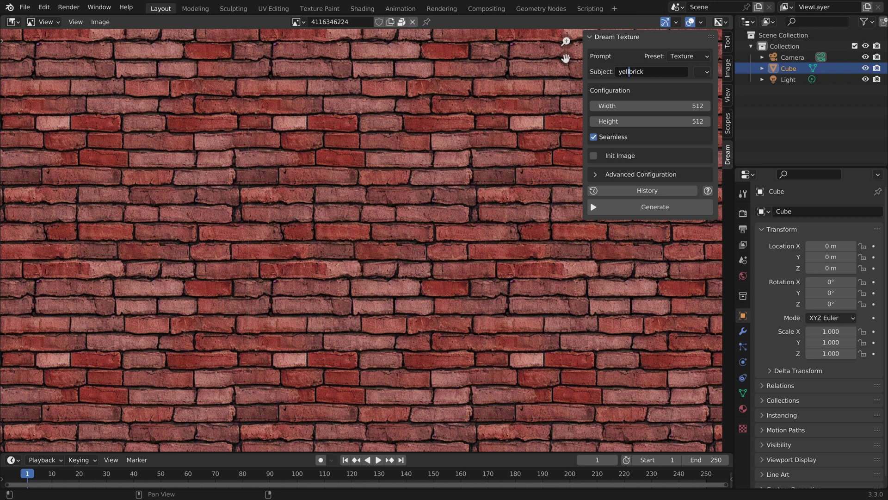
key("Return")
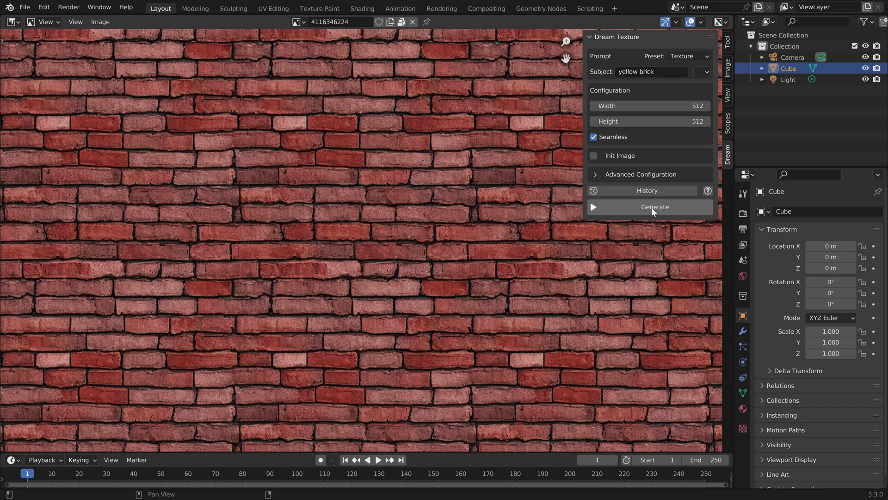
left_click(655, 207)
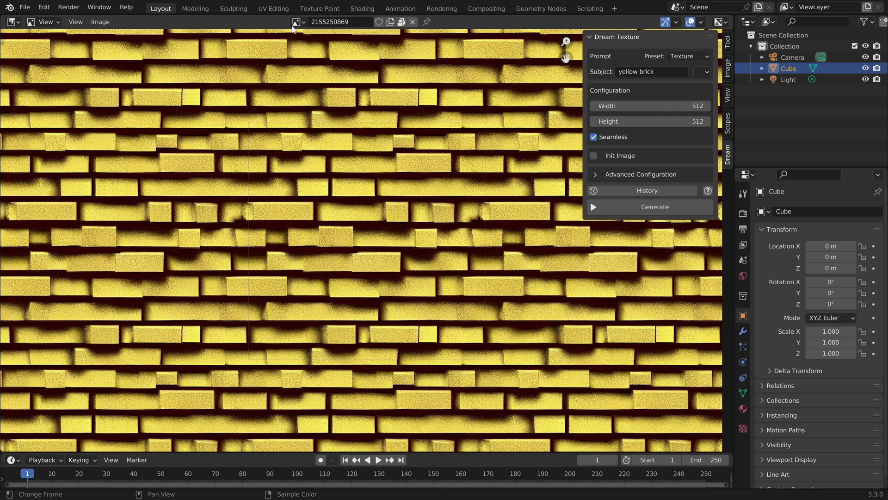
left_click(296, 22)
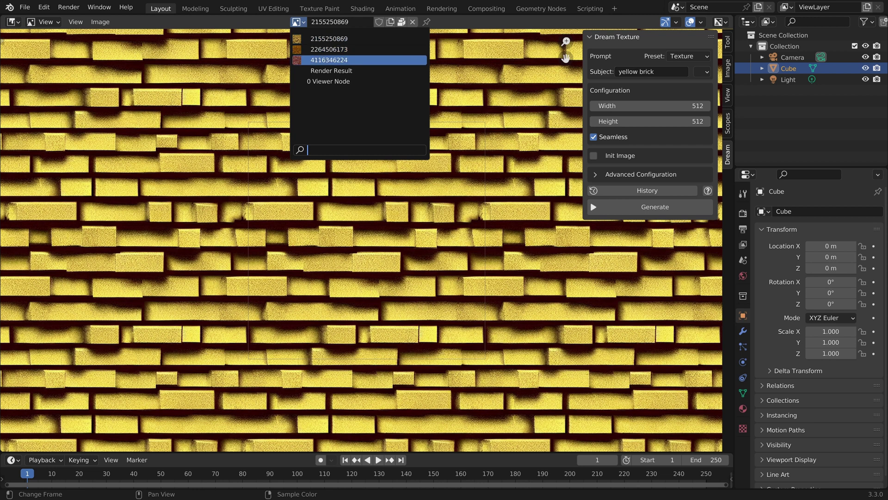
left_click(324, 49)
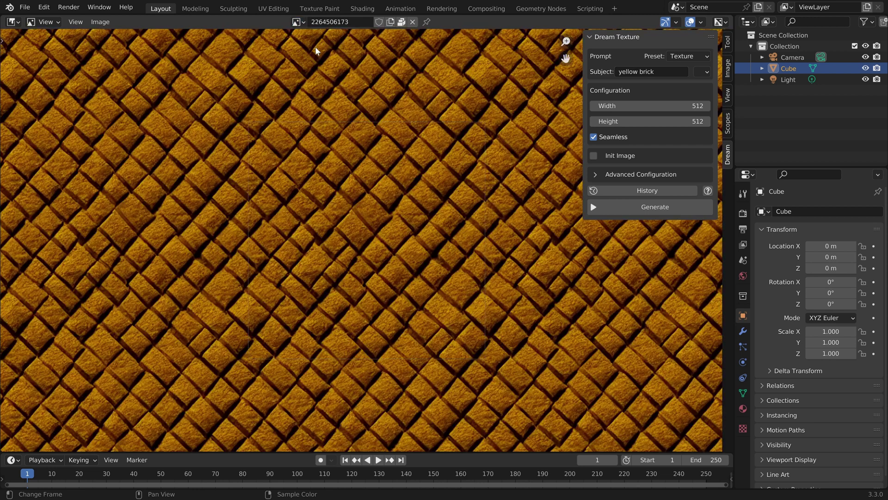
left_click(297, 23)
left_click(314, 60)
left_click(297, 22)
left_click(319, 38)
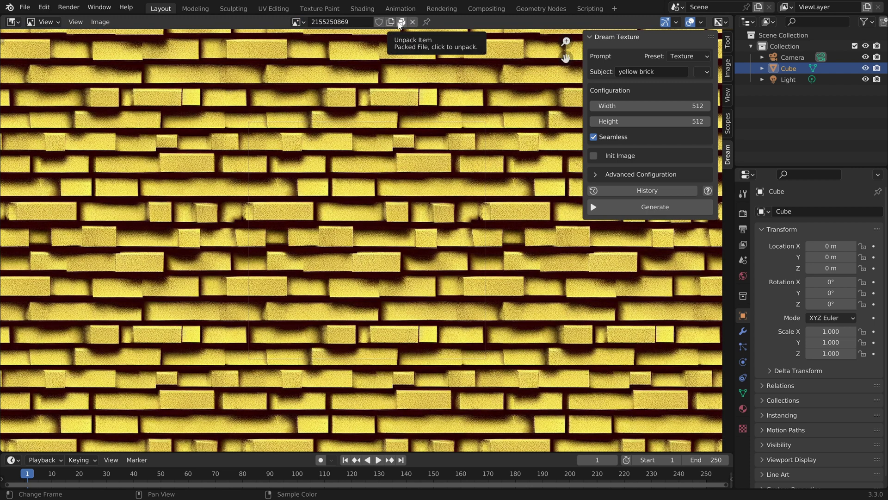
left_click(100, 22)
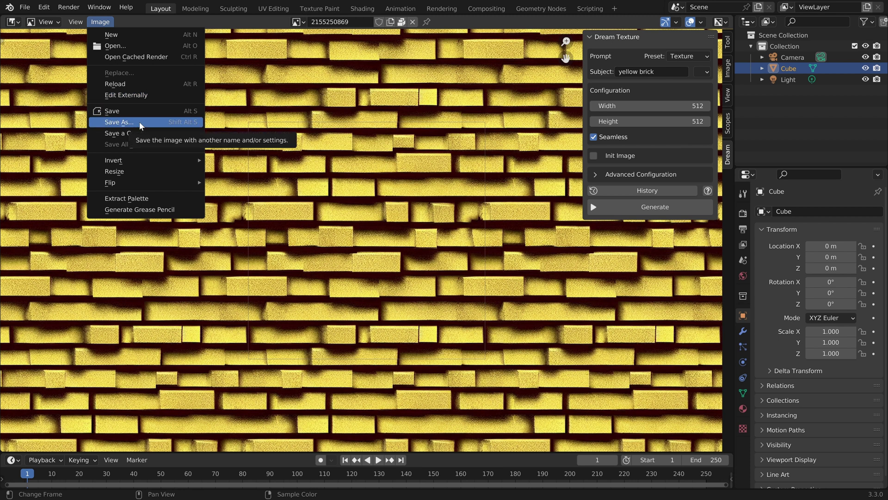
Replace the prompt subject with "cement" and generate the seamless texture
left_click(650, 72)
type("cement")
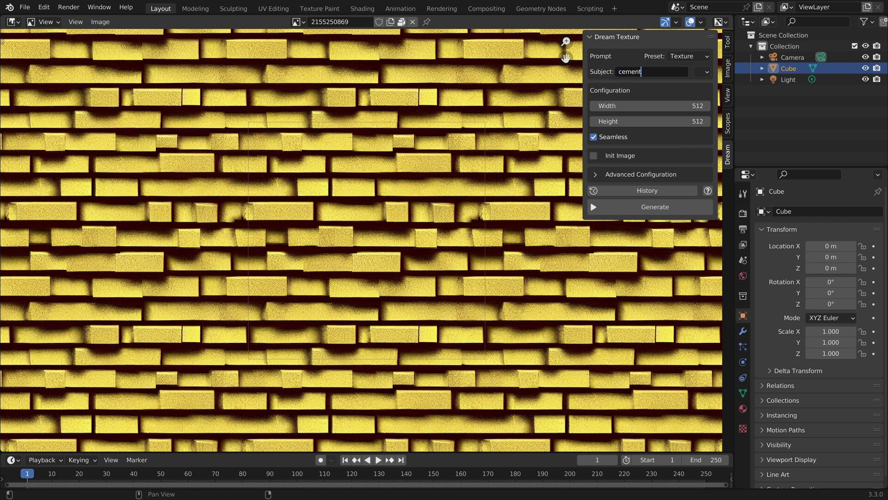
left_click(665, 207)
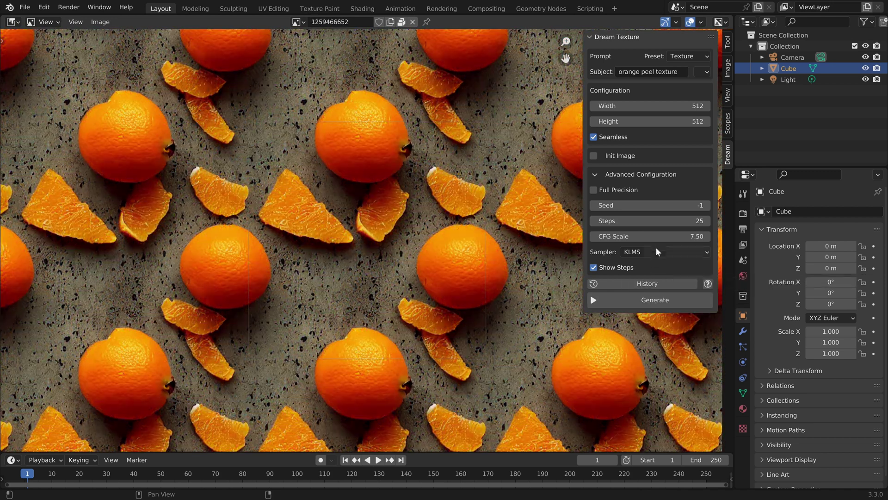
Switch the sampler to KEULER and generate the "orange peel texture" prompt again
scroll(368, 250, "down", 7)
scroll(368, 250, "up", 6)
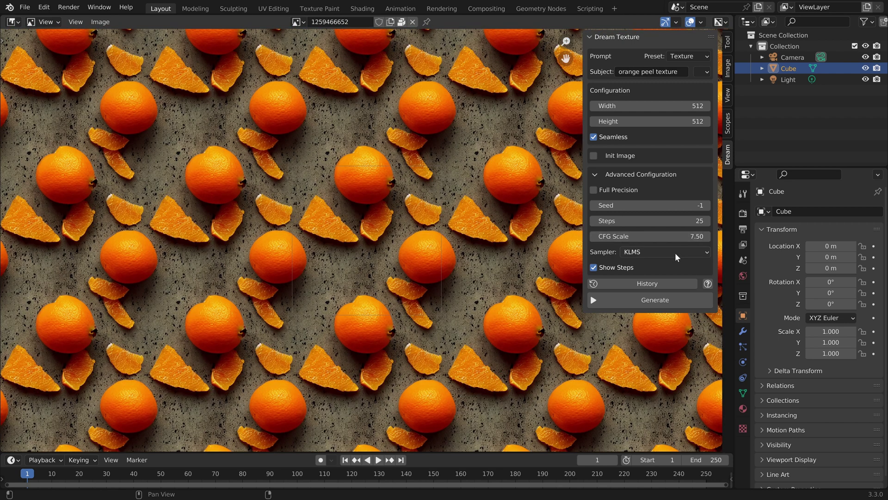
left_click(676, 255)
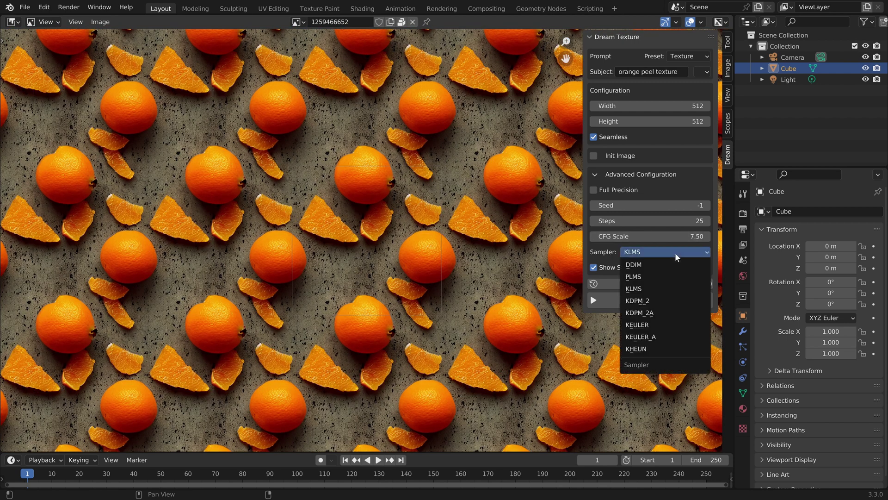
left_click(656, 325)
left_click(653, 301)
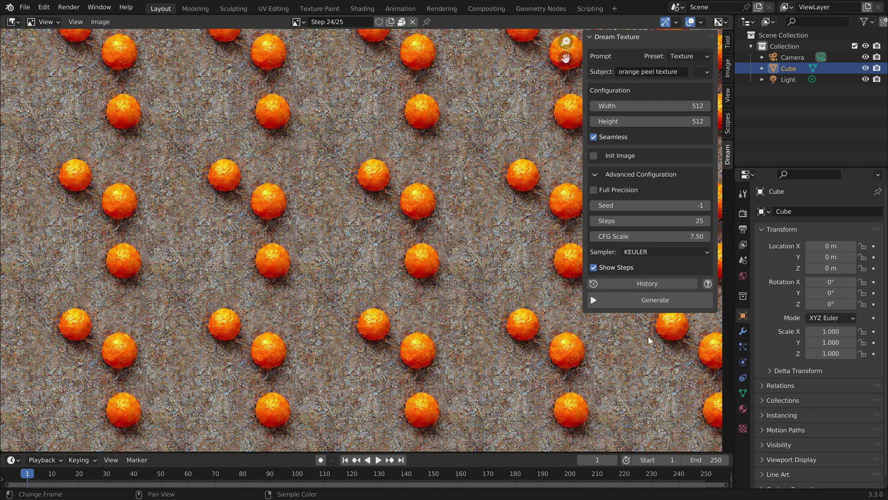
Change the prompt subject to "orange peel closeup" and generate the seamless texture
left_click(667, 72)
double_click(667, 72)
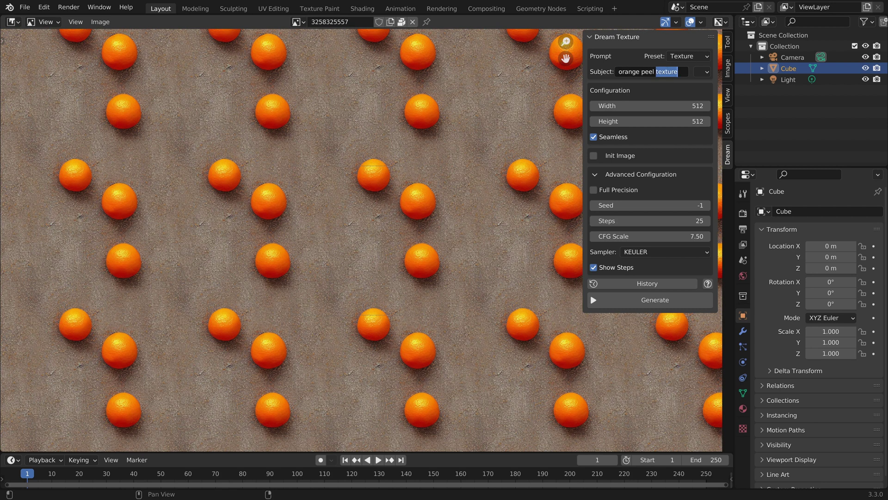
type("closeup")
key("Return")
left_click(657, 301)
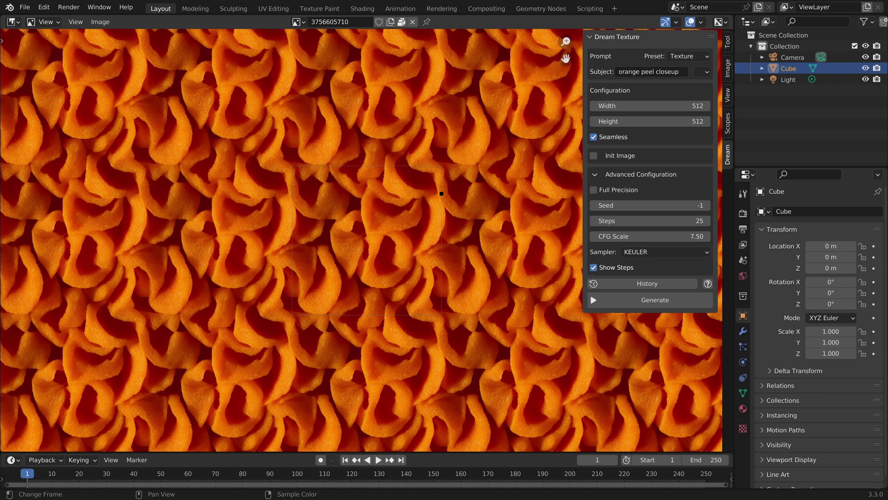
Change the prompt subject to "raspberry closeup" with the KLMS sampler, generate the texture and inspect its tiling
left_click_drag(618, 71, 654, 71)
type("raspberry")
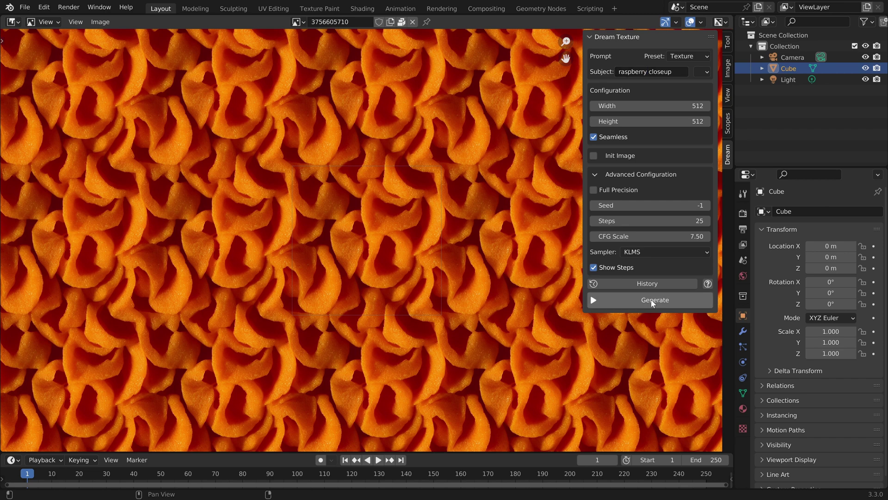
left_click(650, 303)
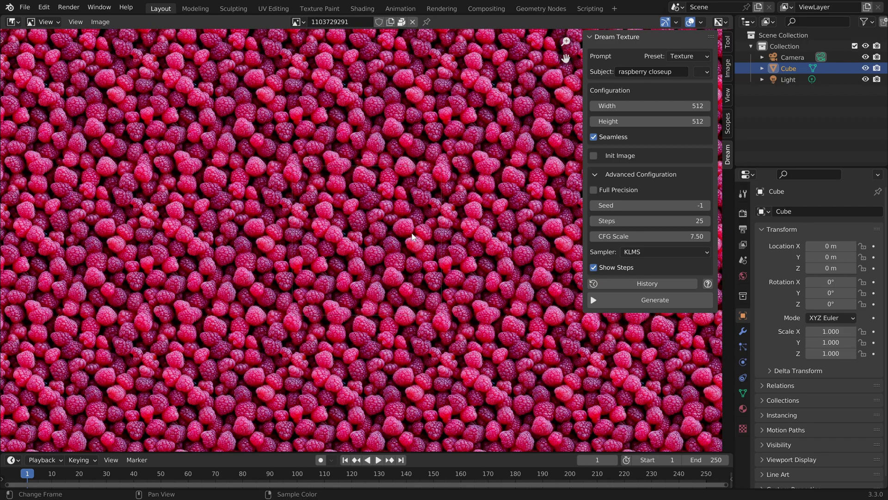
scroll(414, 237, "down", 5)
scroll(414, 237, "up", 9)
scroll(413, 237, "down", 6)
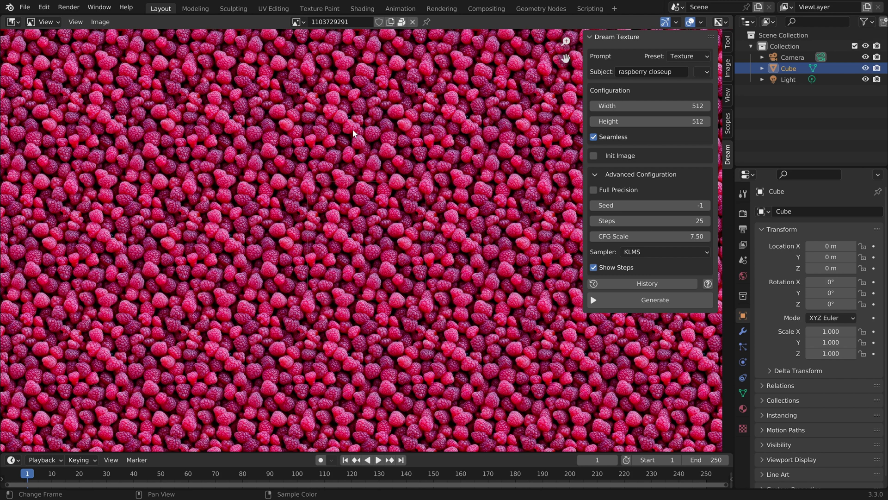
left_click(296, 21)
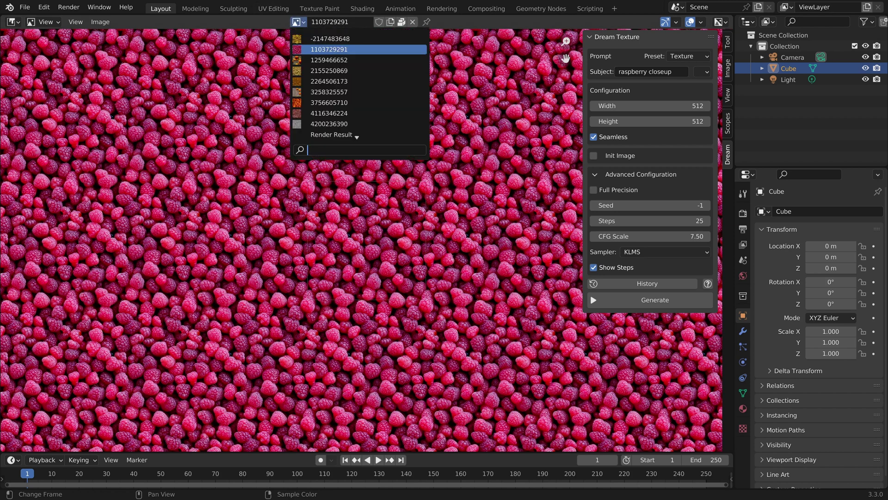
left_click(329, 22)
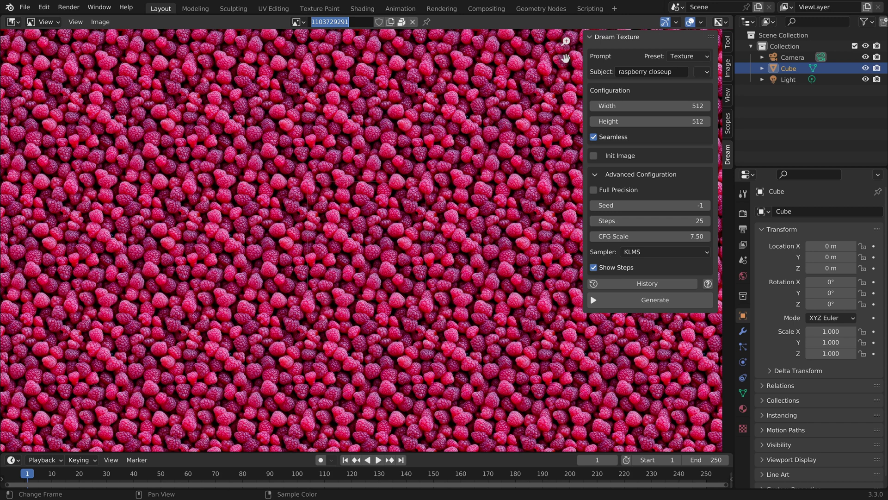
key("ctrl+c")
left_click(666, 205)
key("ctrl+v")
key("Return")
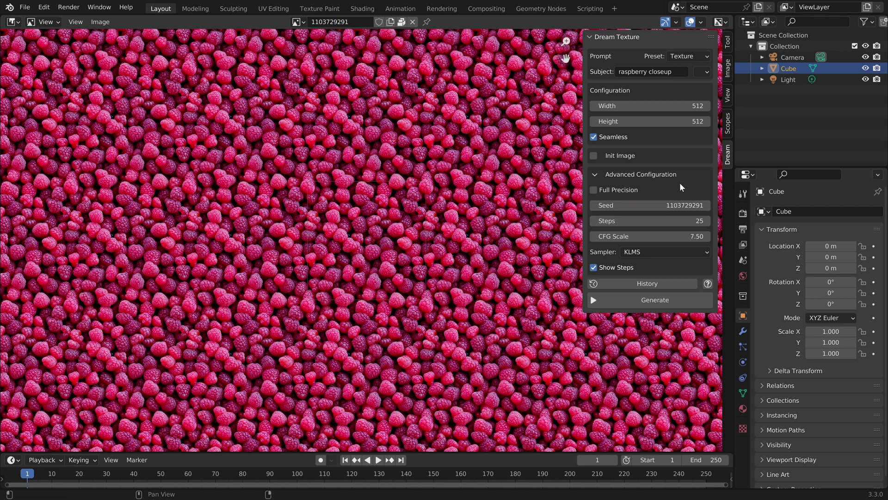
left_click(676, 73)
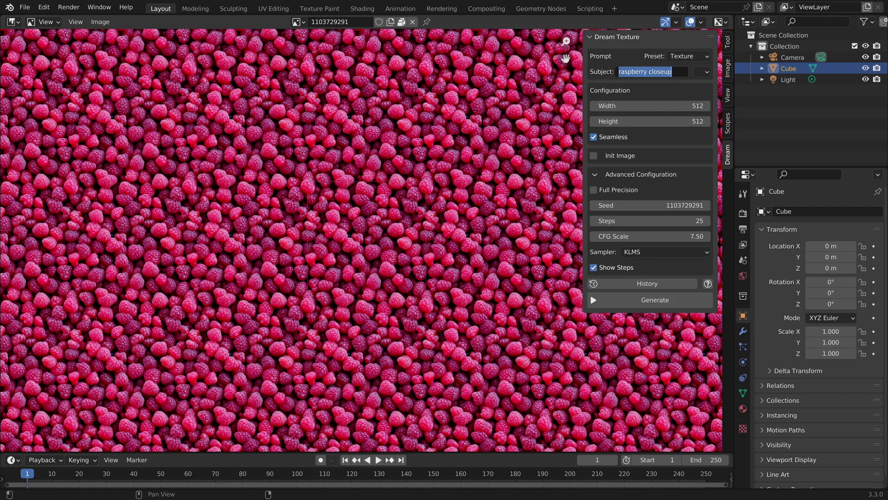
left_click(671, 72)
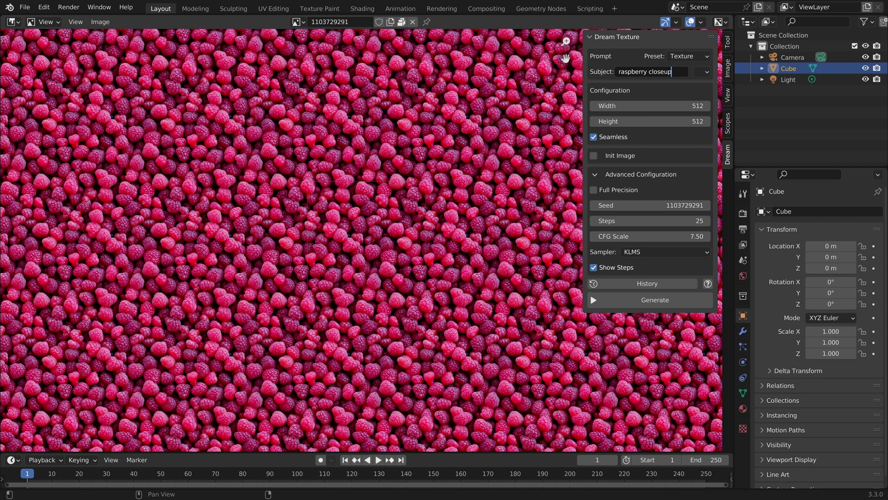
left_click(666, 301)
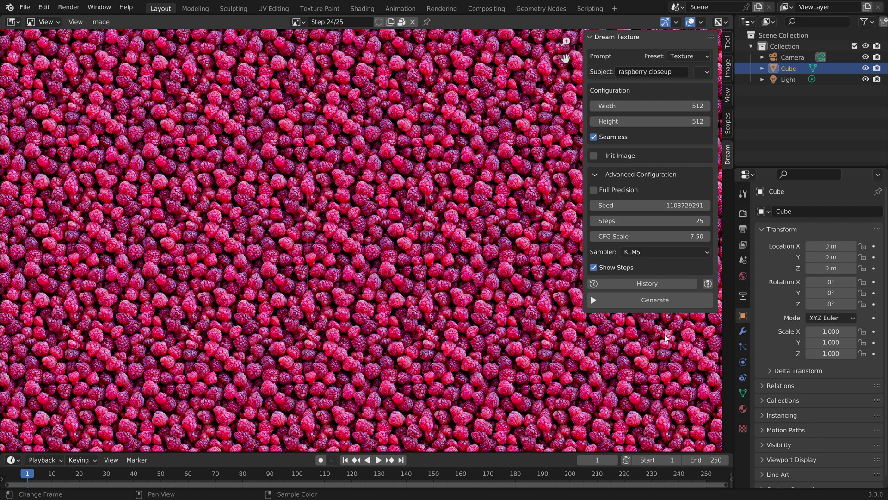
left_click(293, 24)
left_click(315, 51)
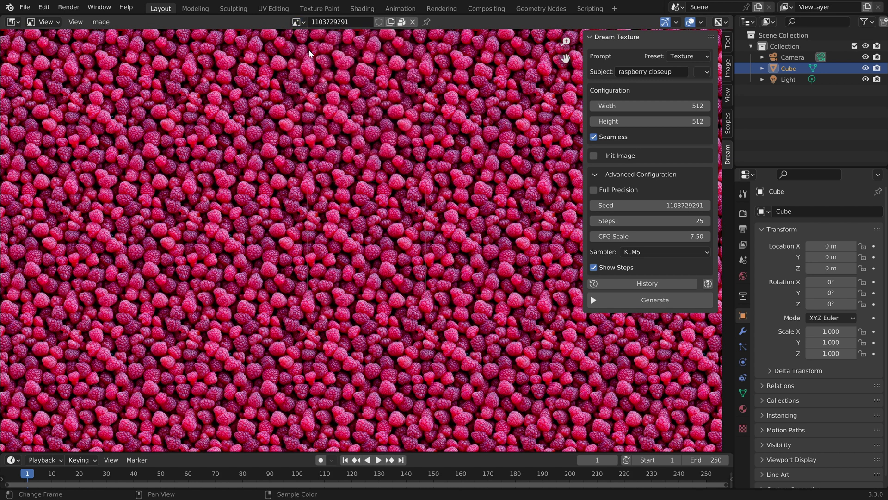
left_click(296, 23)
left_click(319, 60)
Reset the generation seed to -1
left_click(650, 205)
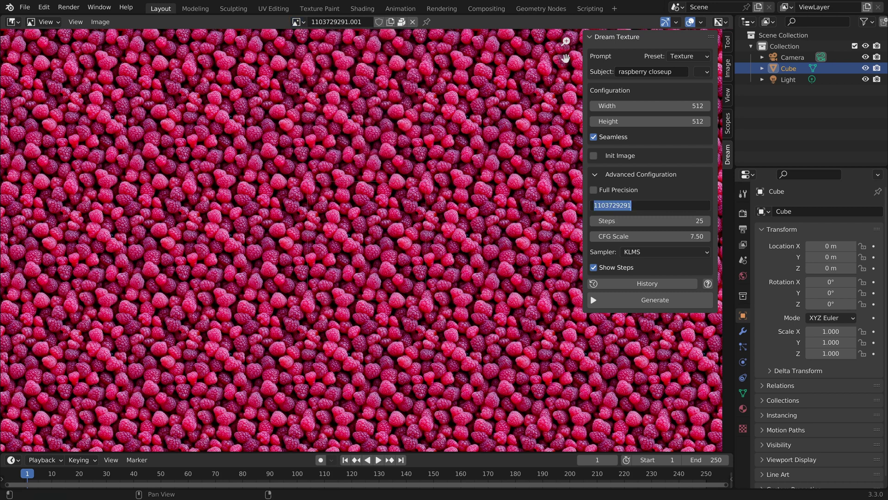
type("-1")
key("Return")
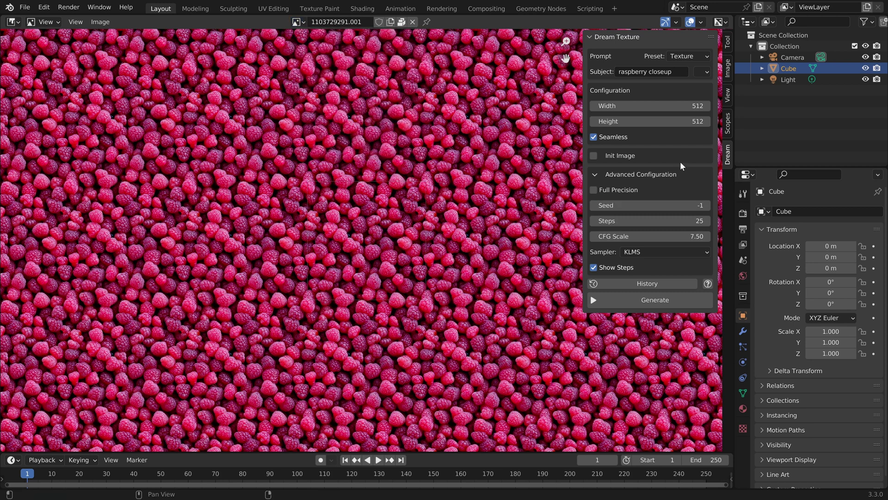
Replace the prompt subject with "roof tile", generate the texture and examine its seams
left_click(652, 73)
left_click(652, 73)
key("ctrl+a")
type("roof tile")
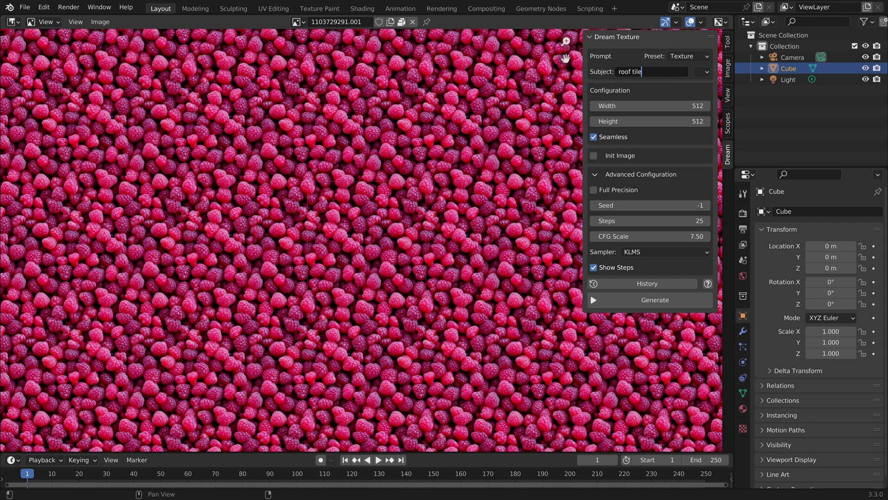
key("Return")
left_click(674, 302)
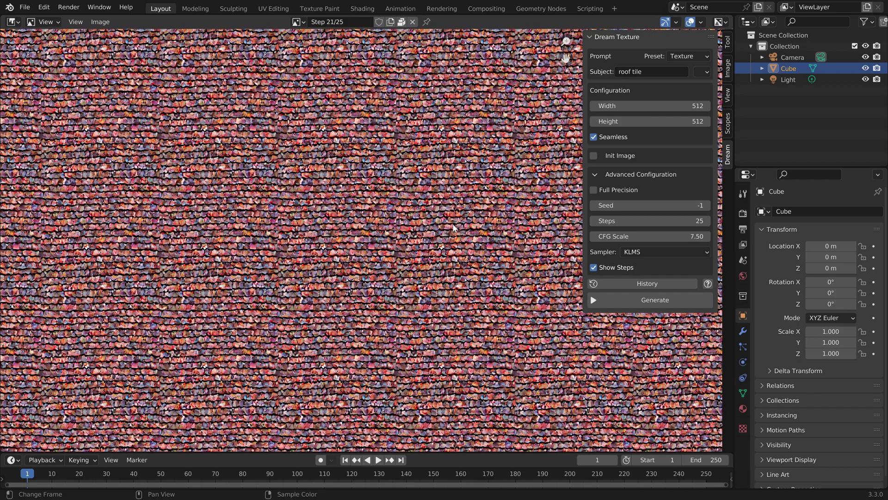
scroll(357, 260, "up", 6)
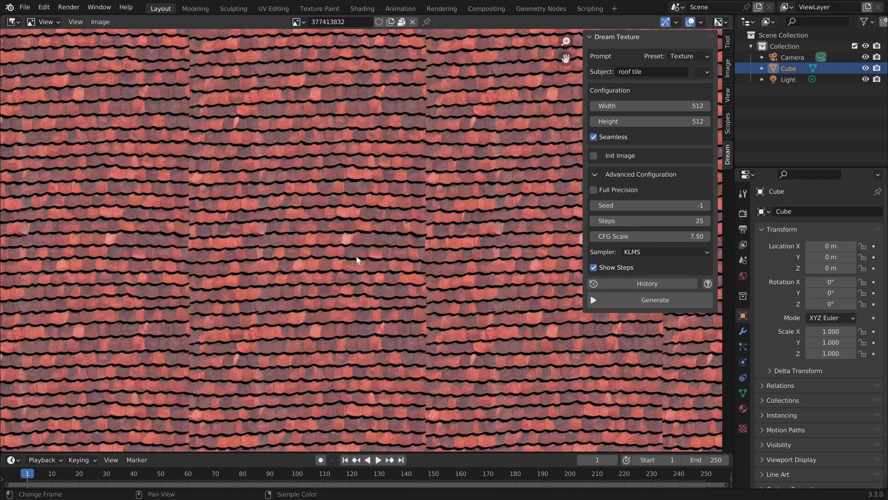
scroll(356, 260, "down", 6)
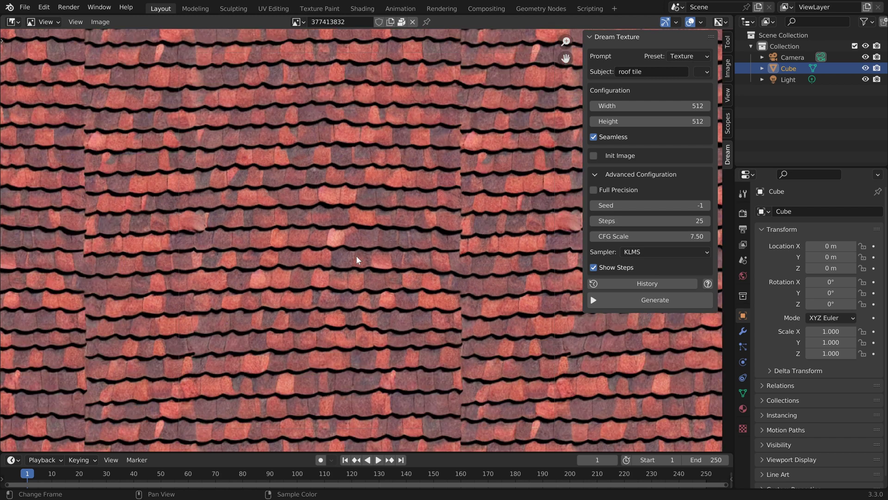
scroll(366, 250, "down", 1)
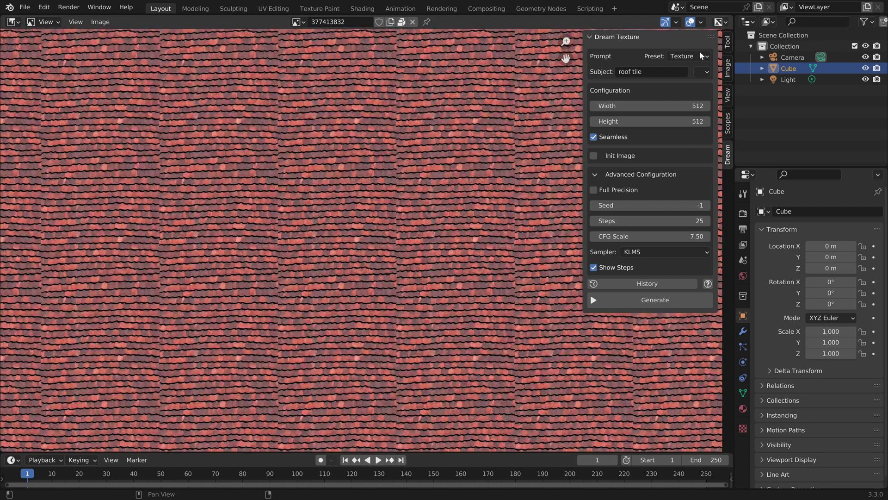
Replace the prompt subject with "leaf closeup" and generate the seamless texture
left_click(642, 74)
type("leaf closeup")
key("Return")
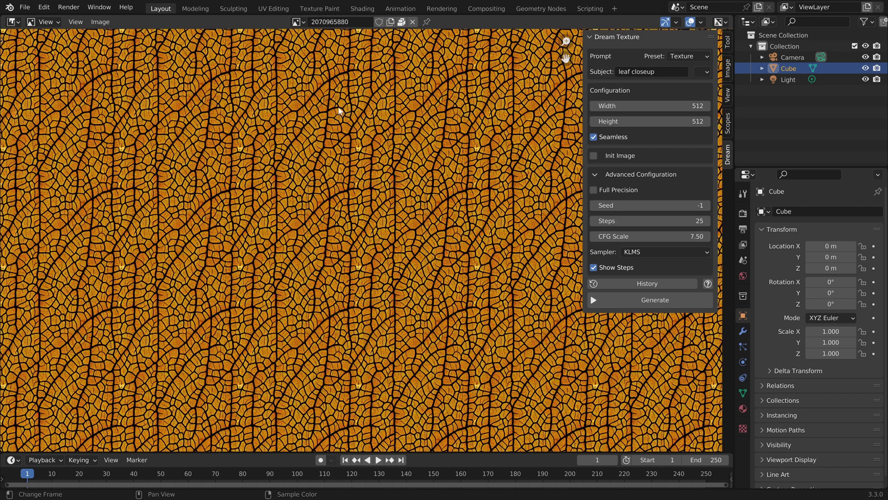
left_click(362, 8)
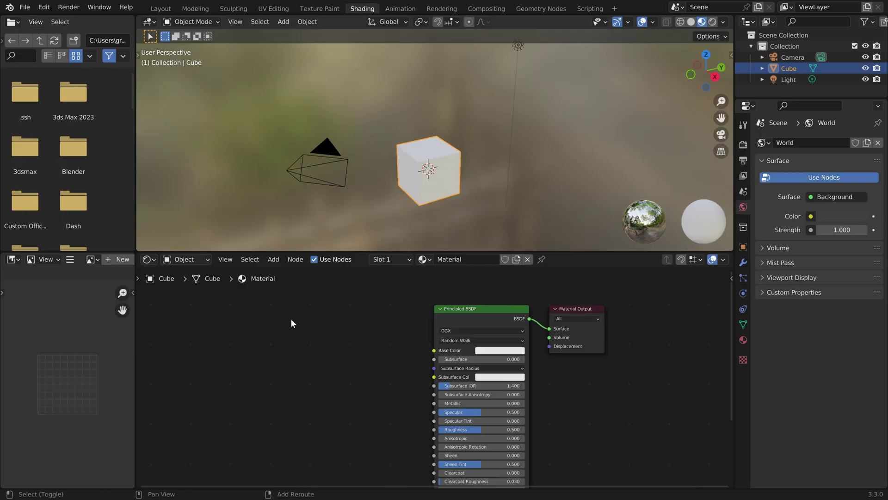
key("shift+a")
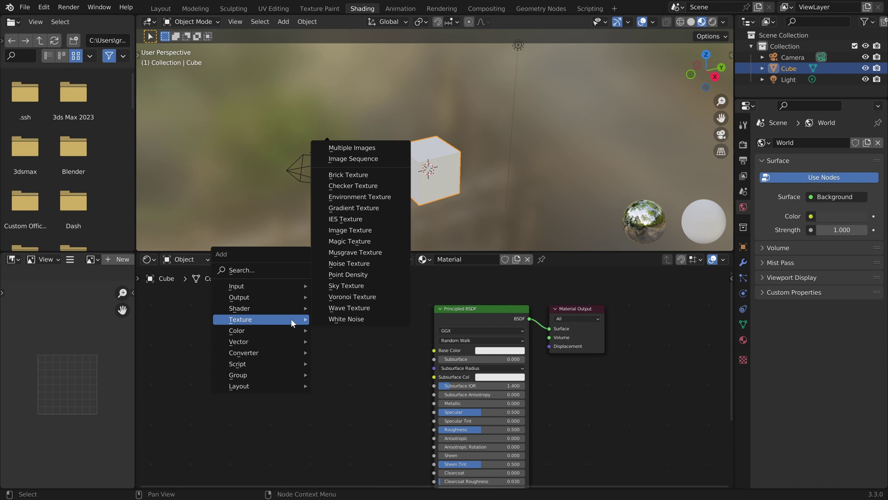
left_click(358, 229)
left_click(265, 316)
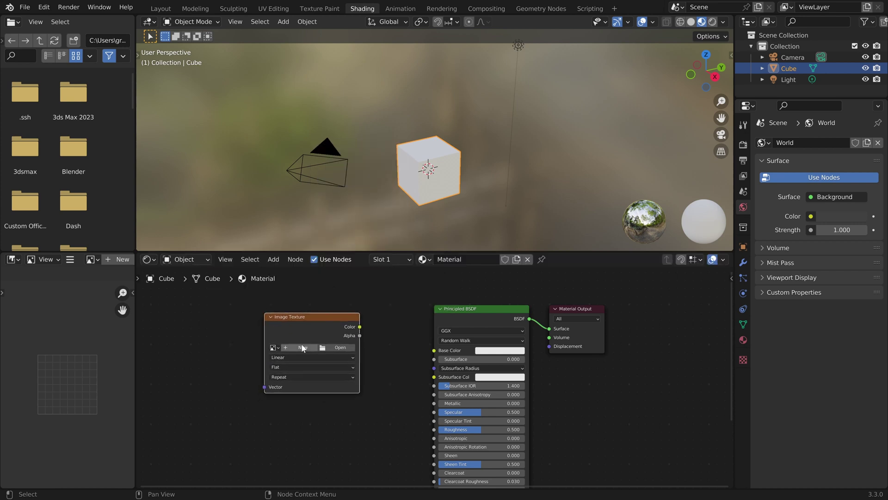
left_click(275, 347)
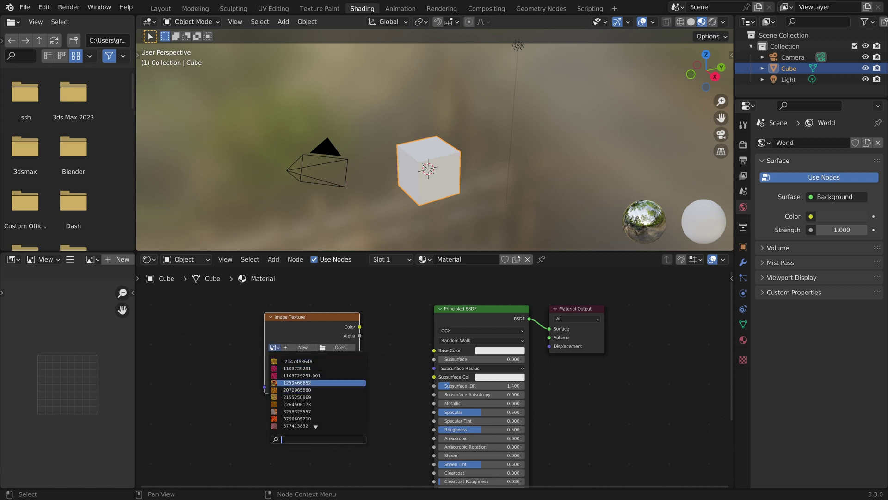
left_click(296, 368)
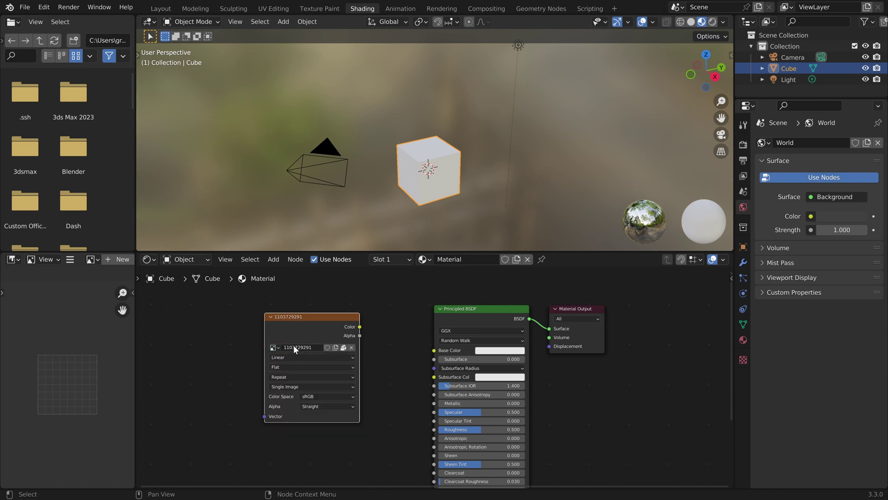
left_click_drag(359, 327, 434, 350)
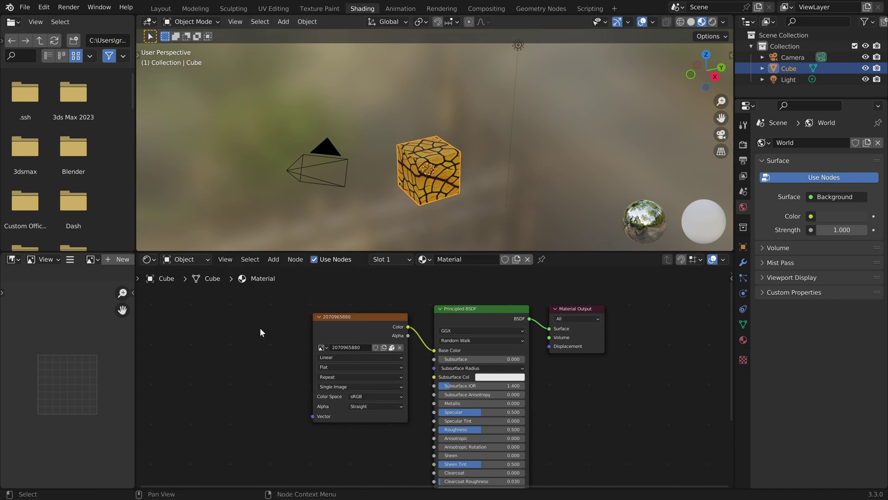
Add a Mapping node and connect its Vector output to the image texture's Vector input
key("shift+a")
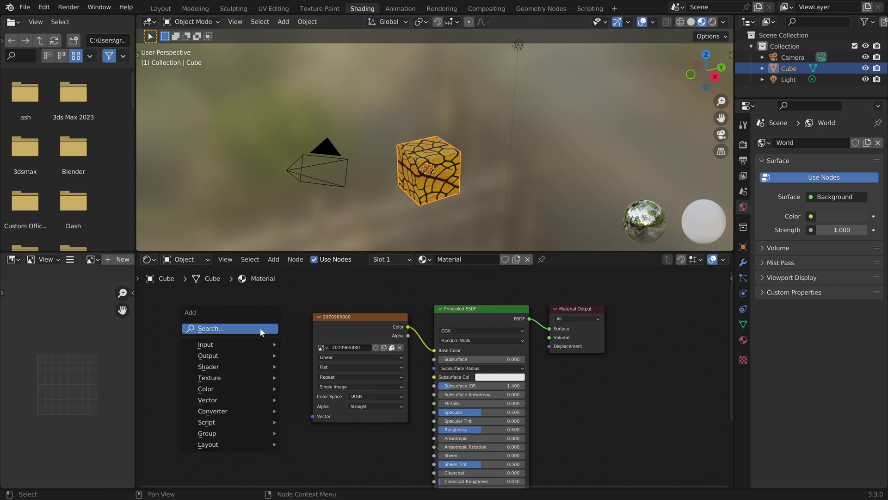
left_click(260, 330)
type("mapp")
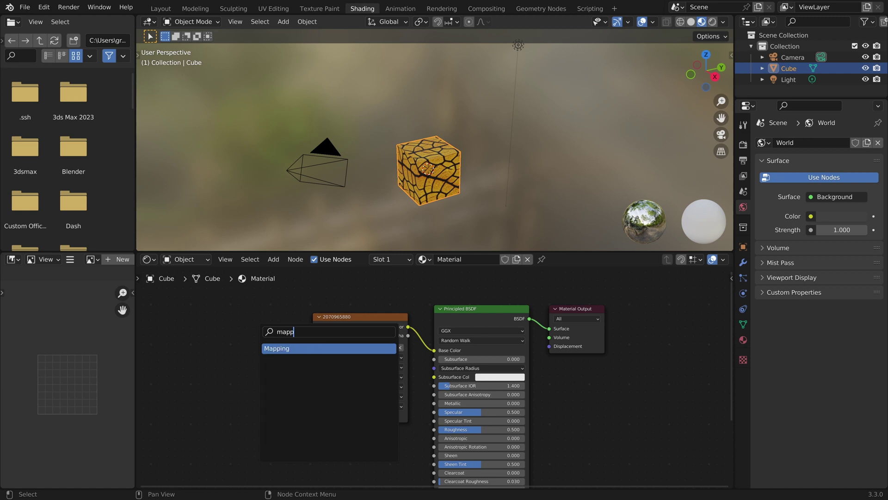
key("Return")
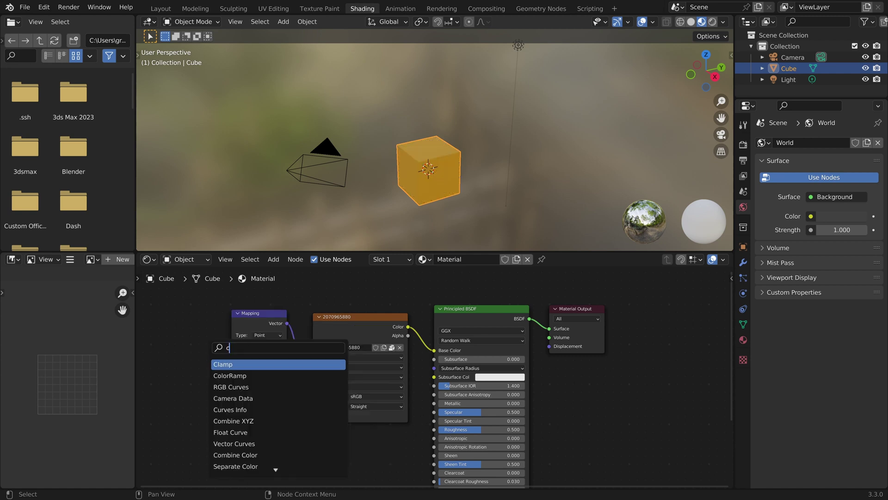
Add a Texture Coordinate node before the Mapping node and connect its UV output to the Mapping's Vector input
type("coor")
key("Return")
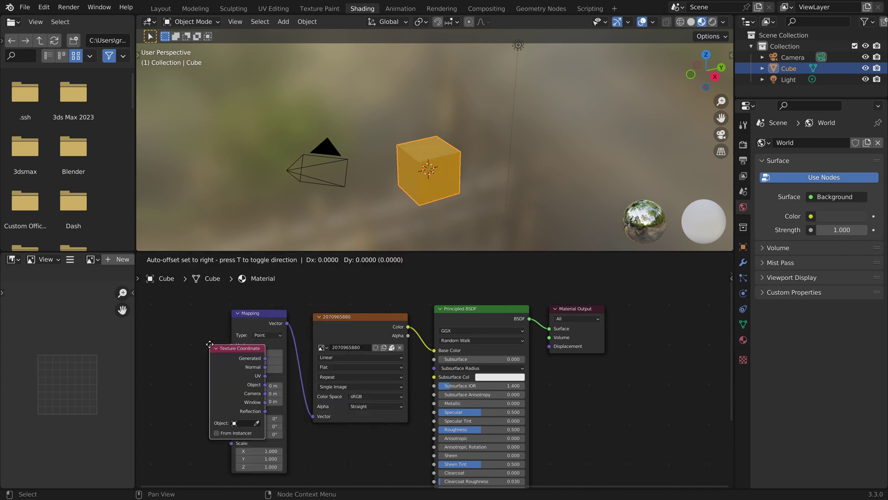
left_click(153, 324)
left_click_drag(209, 355, 241, 345)
type("4.1")
left_click_drag(268, 443, 268, 427)
key("Return")
type("1.8")
key("Return")
Set the Dream Texture subject to "pumpkin" and generate a seamless 512 × 512 texture from the shader editor
scroll(463, 164, "up", 2)
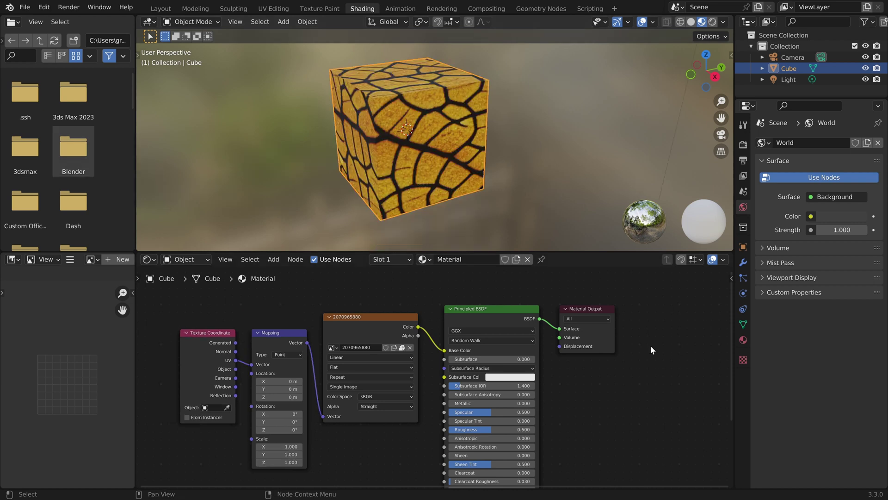
key("n")
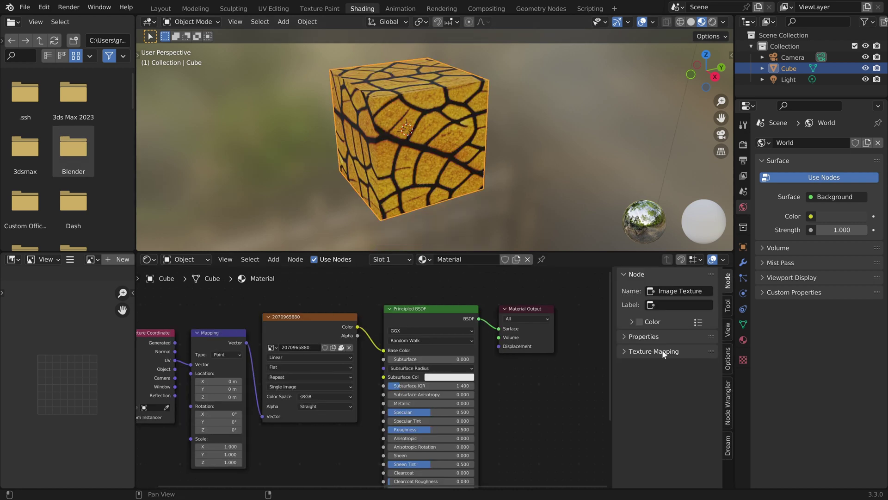
left_click(728, 441)
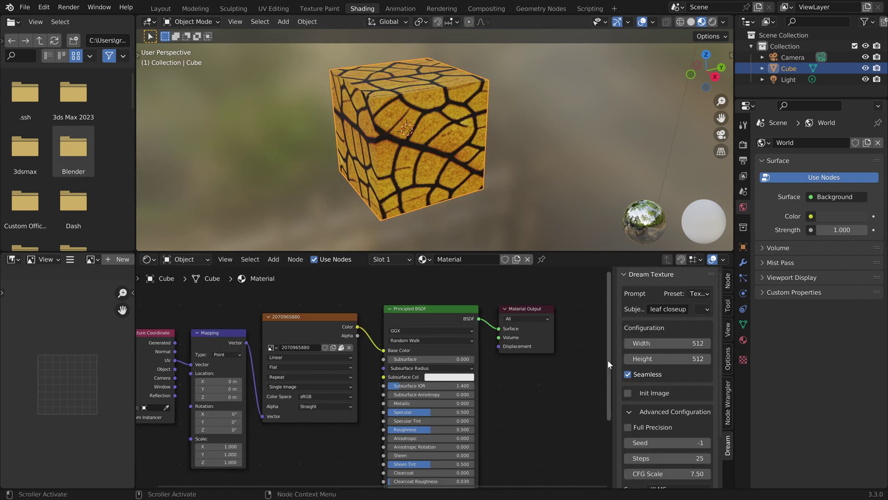
left_click_drag(614, 363, 580, 363)
left_click(653, 308)
type("pump")
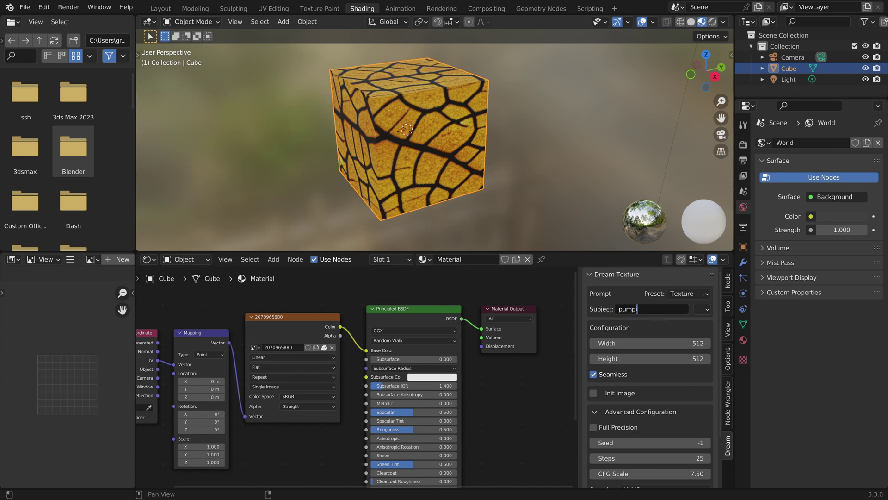
type("kin")
scroll(711, 399, "down", 4)
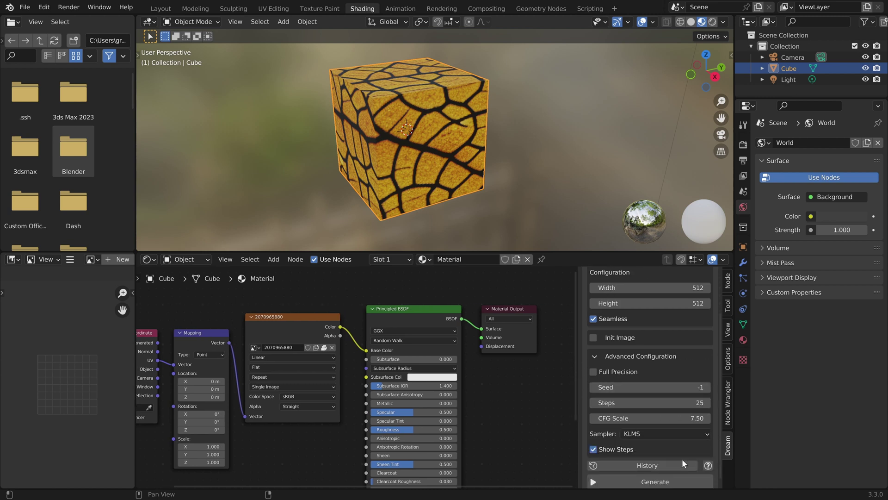
left_click(676, 484)
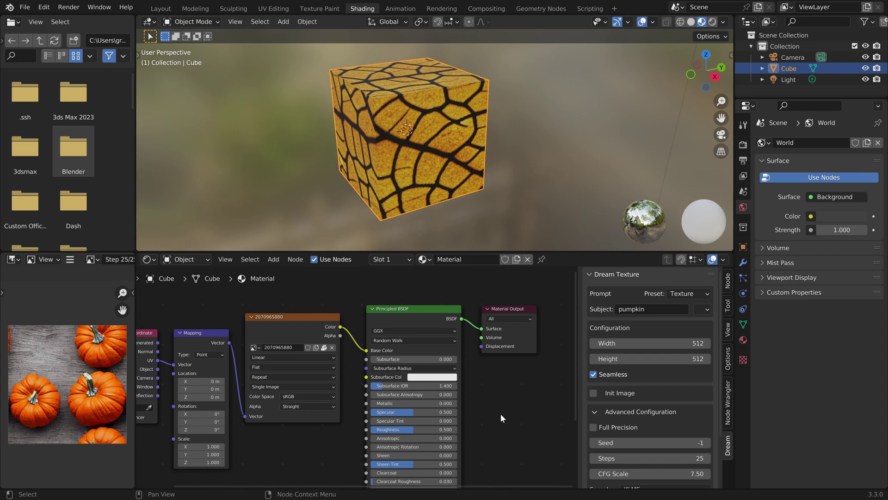
Detach the leaf image node and insert the pumpkin Image Texture node between the Mapping node and the Principled BSDF's Base Color
key("Home")
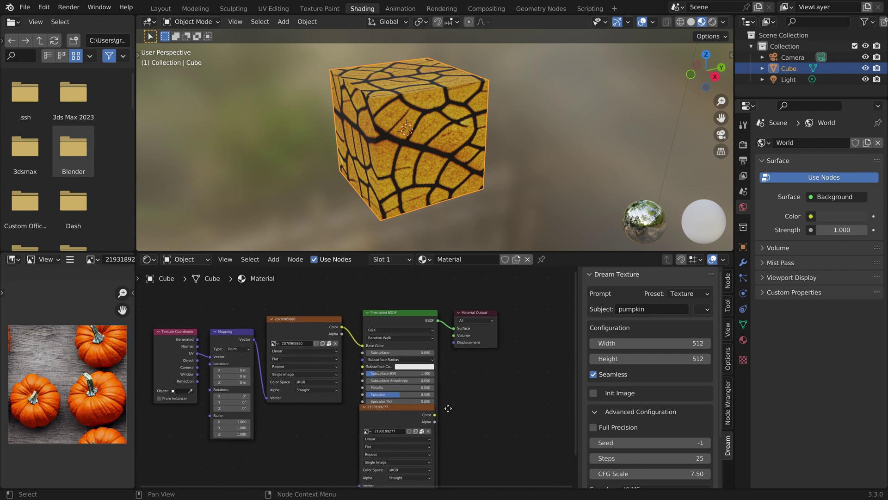
left_click_drag(420, 370, 321, 386)
scroll(205, 321, "down", 1)
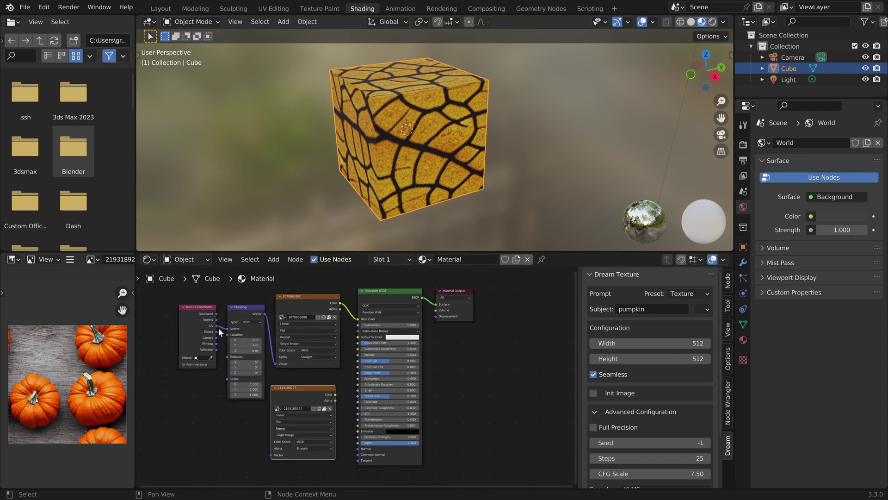
left_click(301, 303)
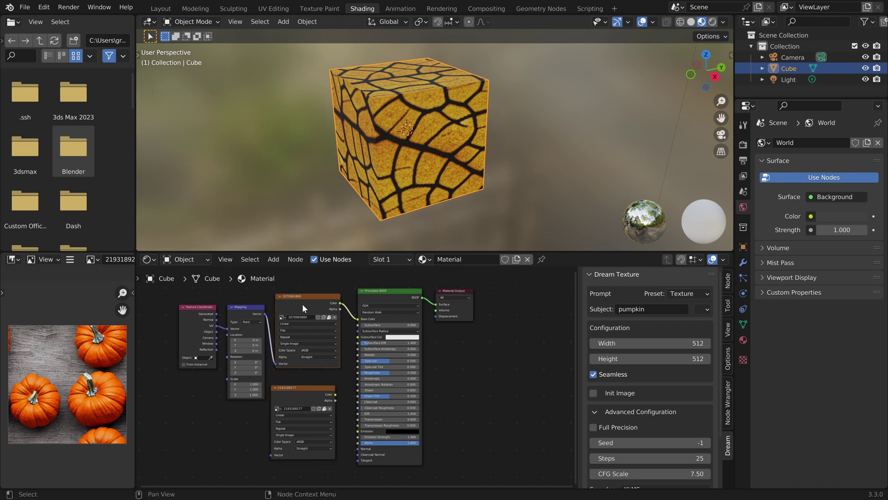
left_click_drag(304, 300, 506, 362, "alt")
left_click_drag(303, 387, 359, 319)
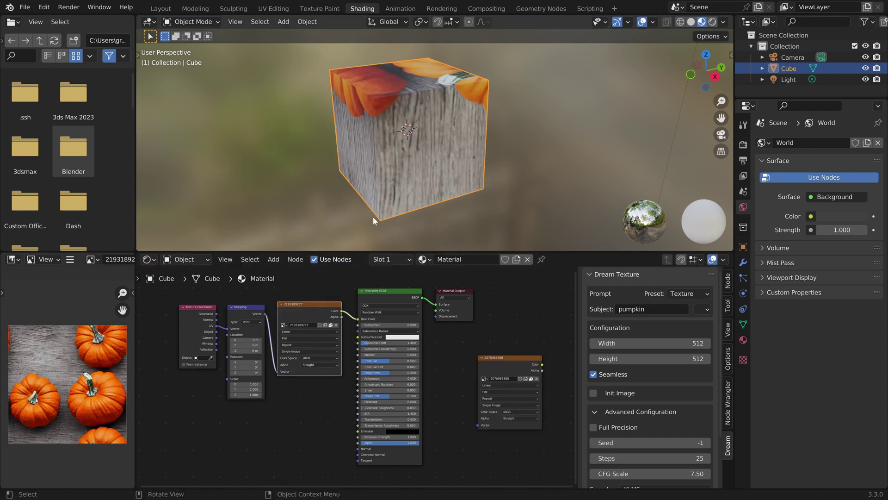
Revise the prompt subject with "close" and generate the texture twice, deleting the first result's image node
middle_click_drag(480, 179, 505, 188)
left_click(653, 308)
type("close")
key("Return")
scroll(640, 416, "down", 3)
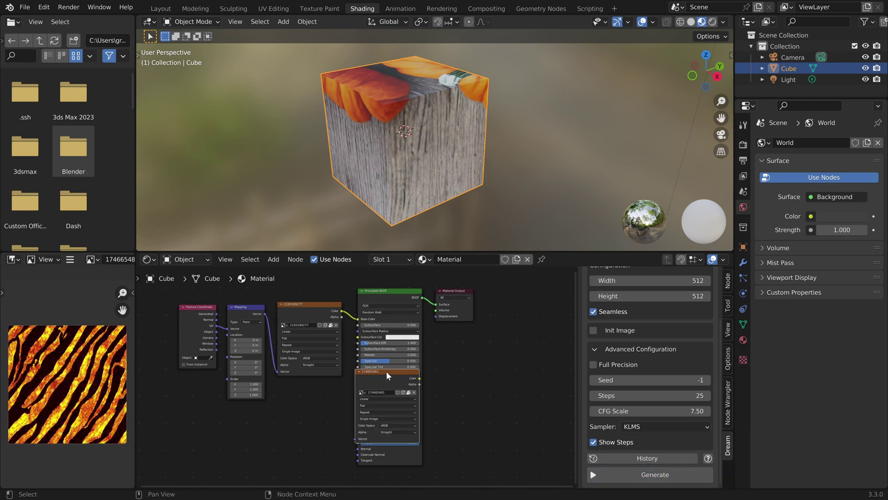
key("Delete")
left_click(622, 469)
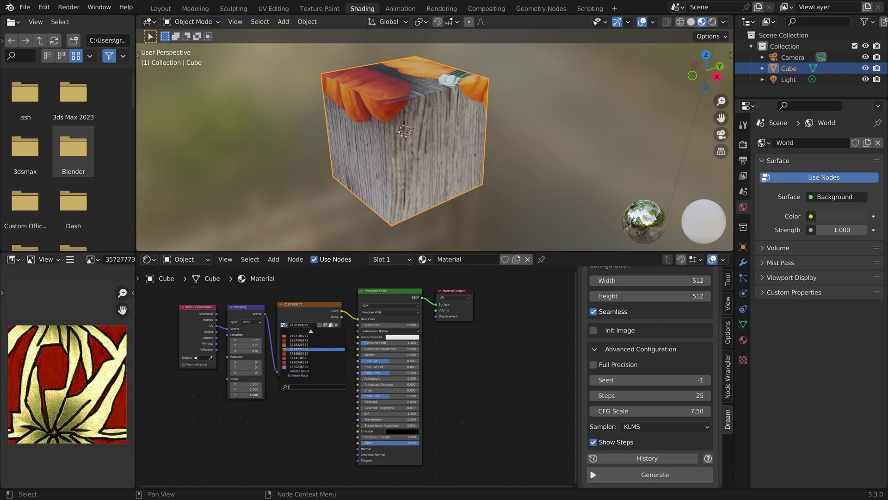
Replace the prompt subject with "heathered grey fabric" and generate the seamless texture
type("ered")
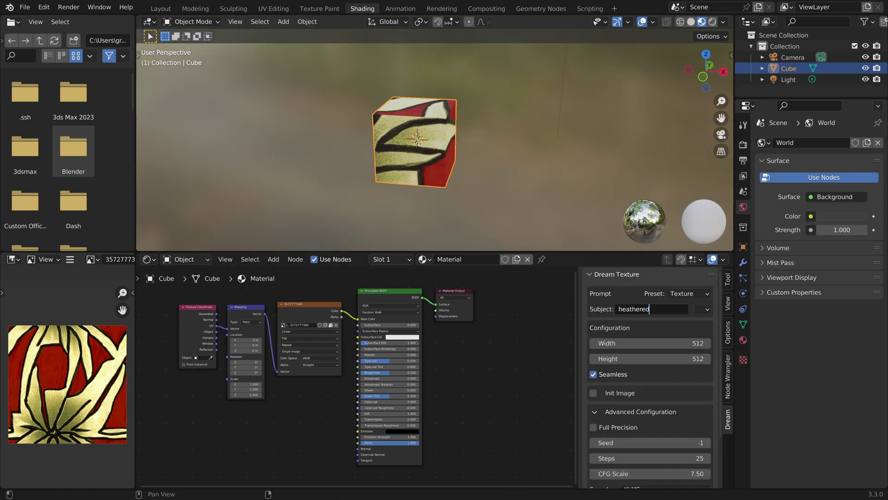
type(" grey fabric")
key("Return")
scroll(621, 296, "down", 4)
left_click(637, 473)
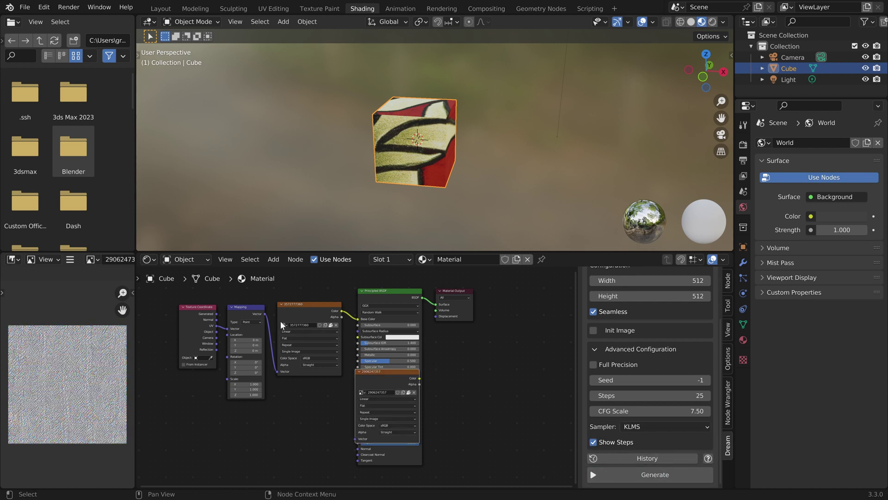
left_click_drag(385, 370, 342, 351)
key("Delete")
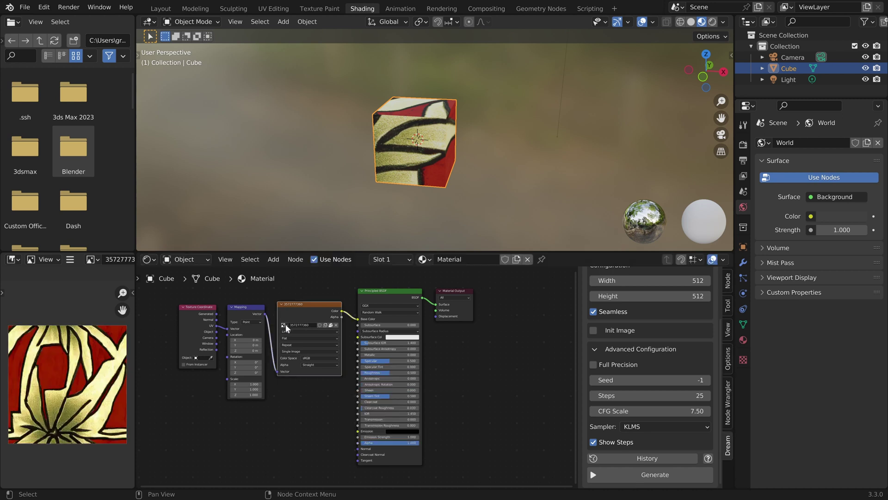
left_click(284, 325)
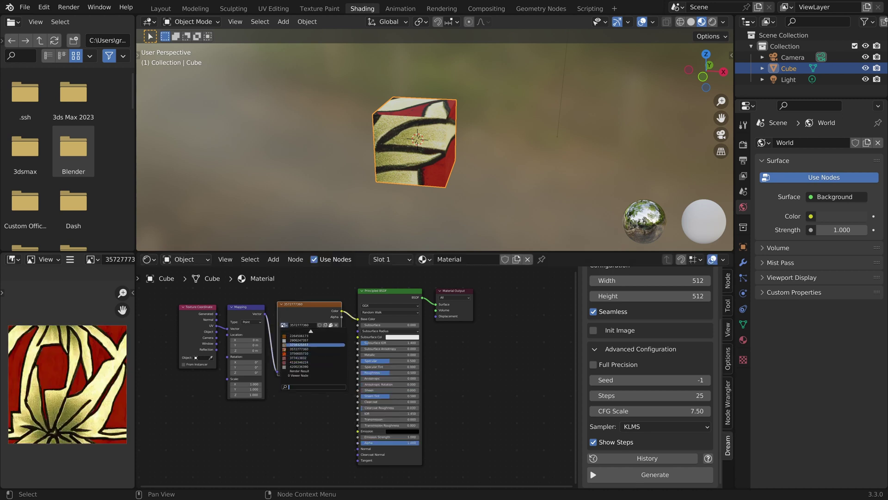
left_click(315, 340)
scroll(420, 157, "up", 5)
scroll(435, 157, "down", 3)
mouse_move(439, 174)
middle_mouse_down()
mouse_move(346, 93)
mouse_move(430, 187)
middle_mouse_up()
Increase the Mapping node's scale on all three axes to about 4.3
left_click_drag(246, 384, 246, 395)
type("2.7")
key("Return")
type("4")
key("Return")
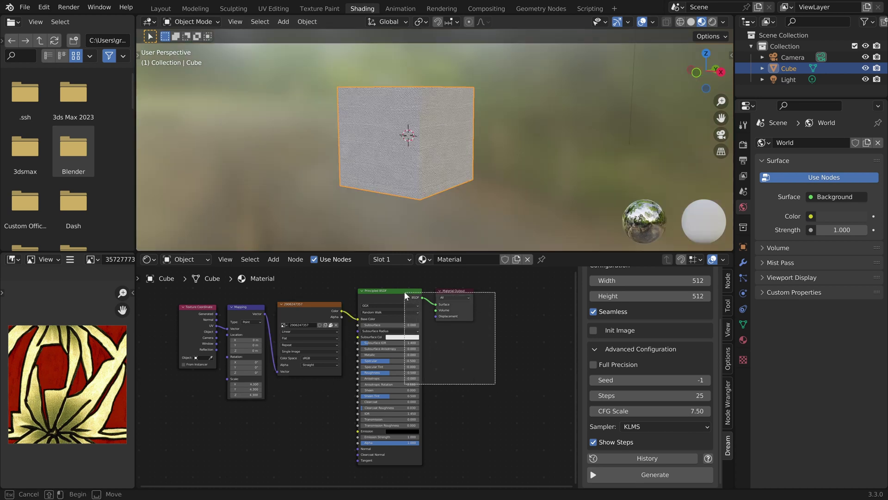
Add a Bump node, connecting the fabric texture's Color to its Height and its Normal output to the Principled BSDF's Normal
left_click_drag(408, 289, 477, 289)
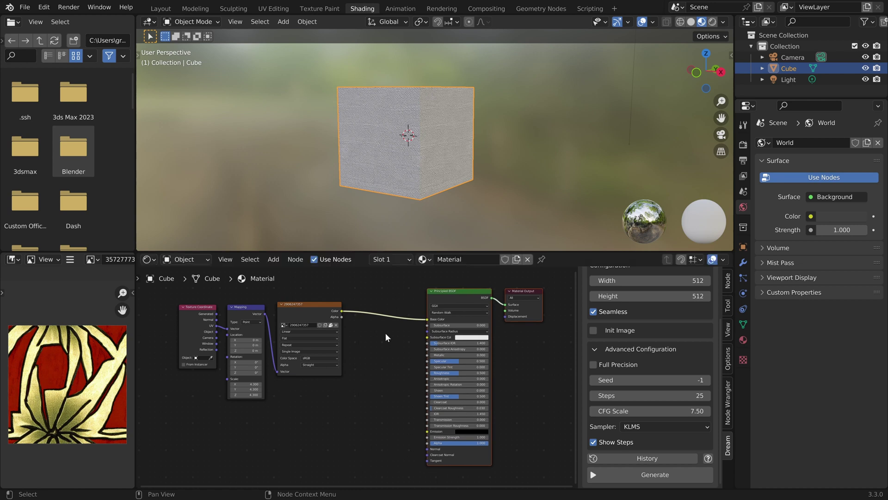
left_click(384, 332)
left_click_drag(341, 310, 378, 351)
left_click_drag(341, 310, 389, 408)
type("bump")
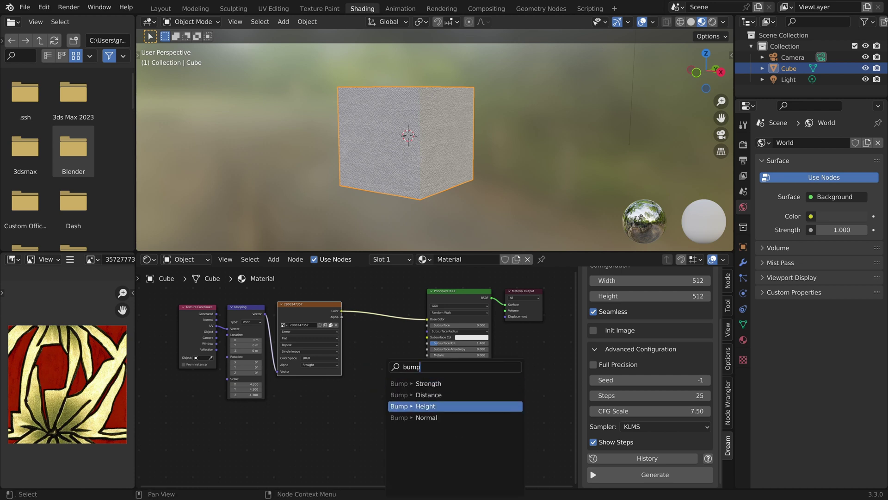
left_click(388, 406)
left_click(374, 429)
left_click_drag(396, 429, 427, 448)
scroll(423, 158, "up", 4)
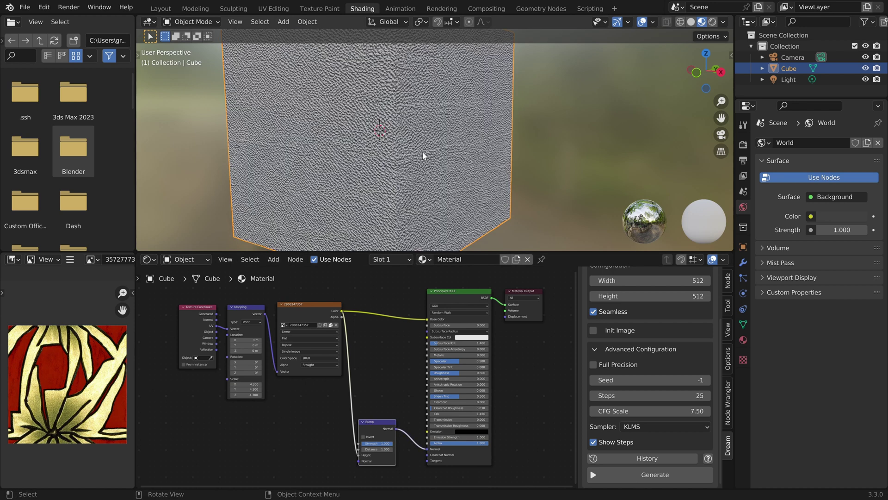
Inspect the bumped fabric on the cube and delete the Bump node
middle_click_drag(393, 142, 397, 198)
scroll(418, 159, "down", 5)
key("x")
Set the texture width and height to 1024 and generate the heathered grey fabric again
scroll(647, 324, "up", 1)
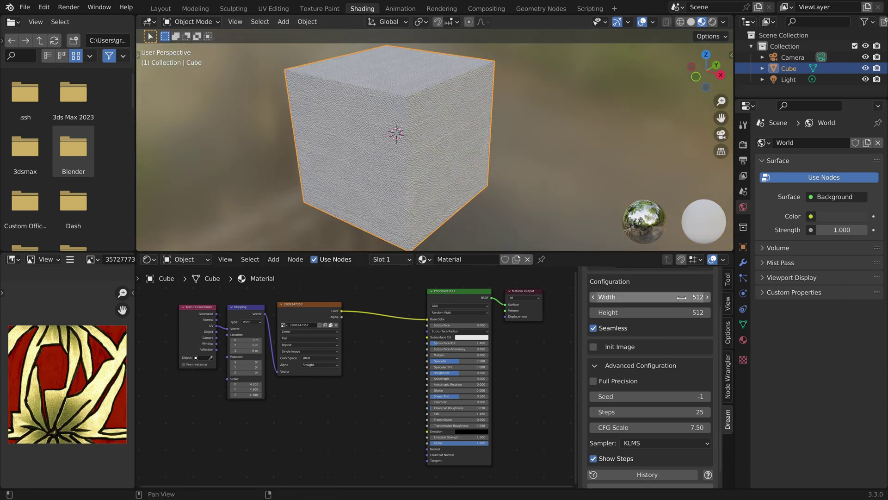
left_click_drag(647, 296, 648, 313)
type("1024")
key("Return")
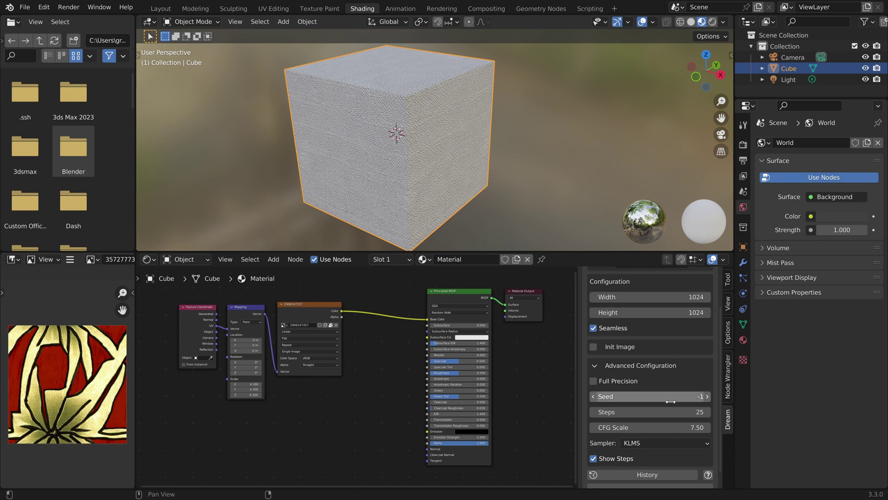
scroll(664, 464, "down", 1)
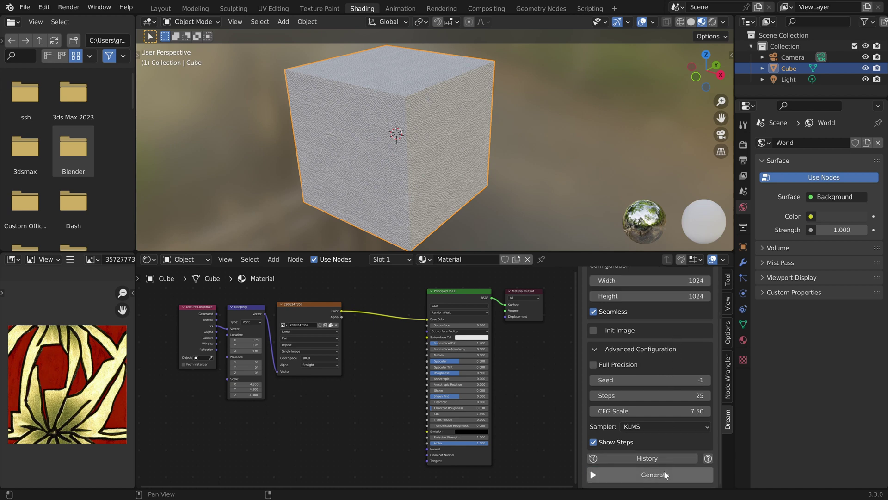
left_click(665, 474)
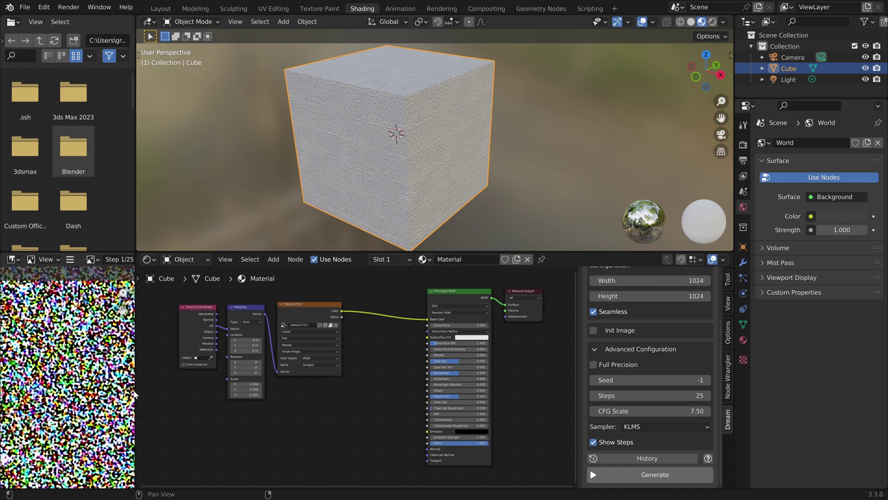
Widen the file browser and image editor areas, and browse to the Desktop folder
left_click_drag(134, 394, 266, 395)
scroll(149, 399, "down", 4)
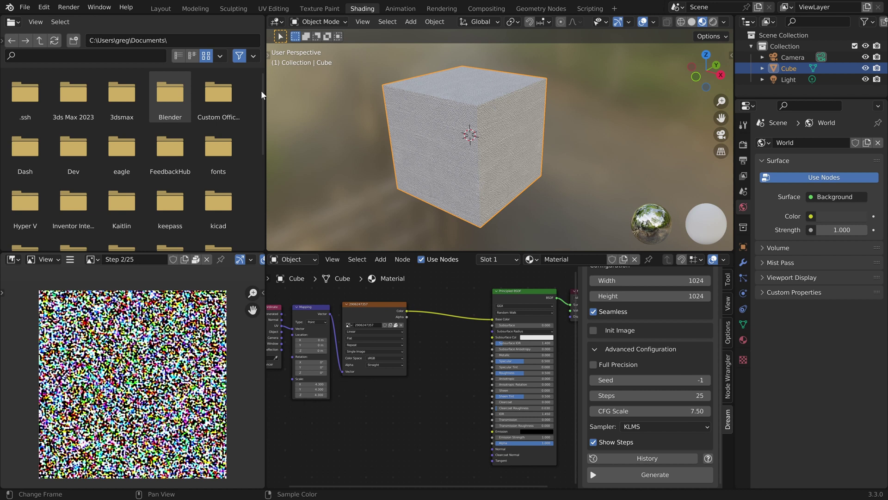
key("alt+Left")
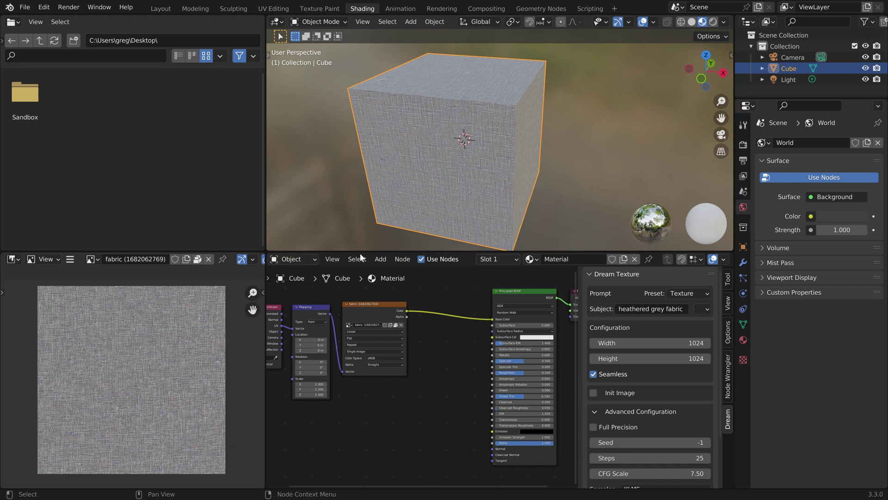
In the Layout workspace's image editor, turn off Repeat Image for the leaf texture's display
left_click(161, 8)
scroll(369, 233, "down", 8)
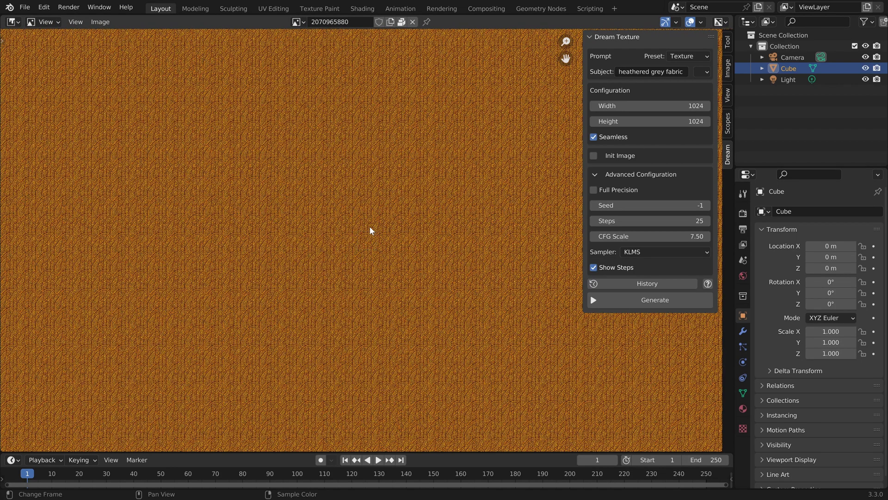
scroll(371, 230, "up", 6)
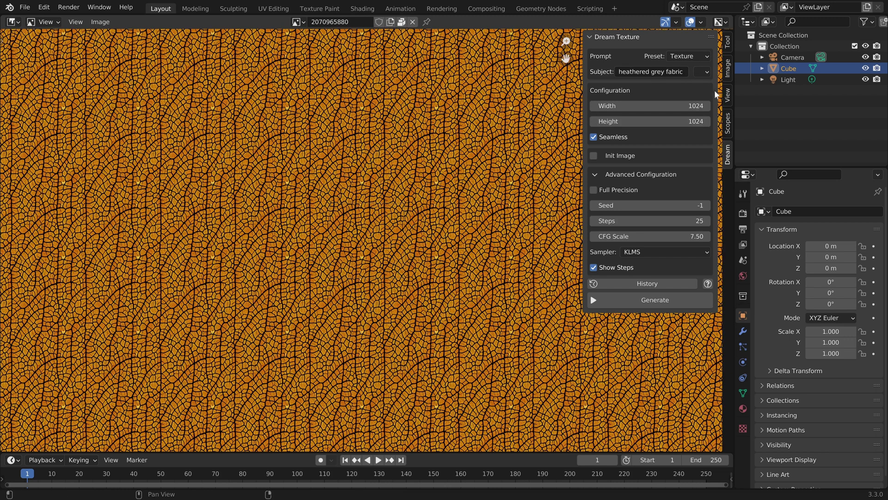
left_click(728, 94)
left_click(652, 78)
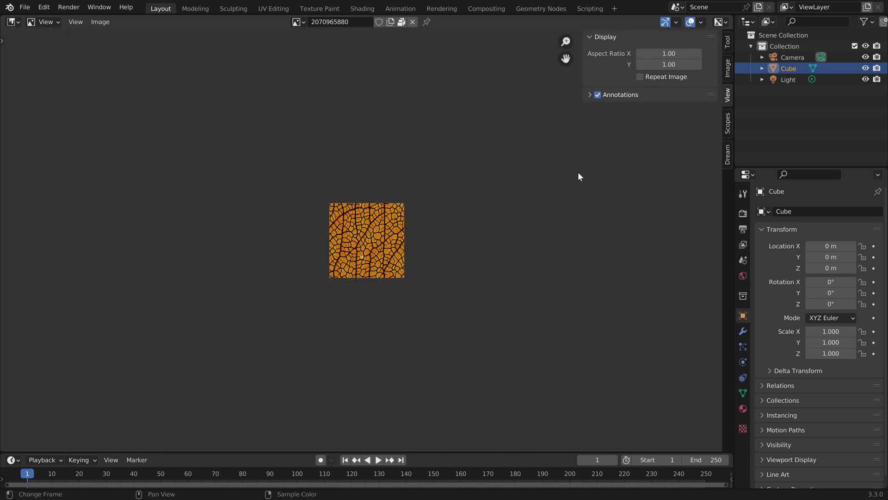
scroll(399, 254, "up", 5)
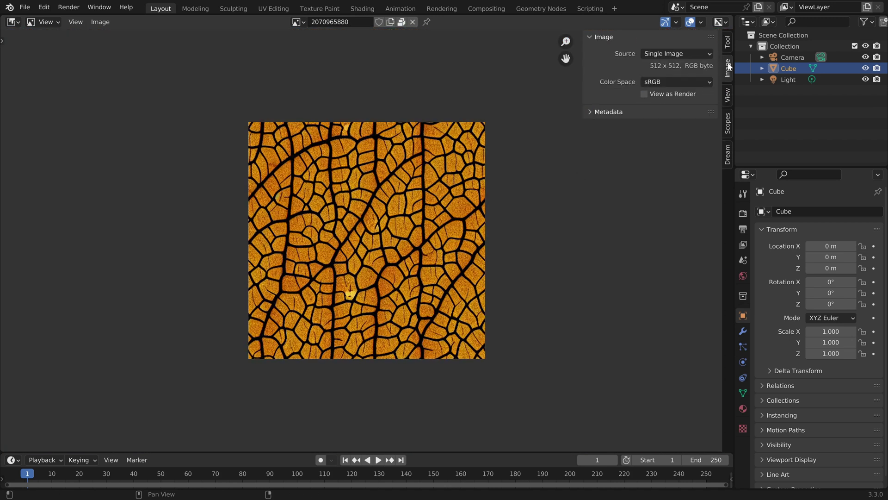
Switch the Dream Texture prompt preset to Photography and widen the sidebar
left_click(728, 147)
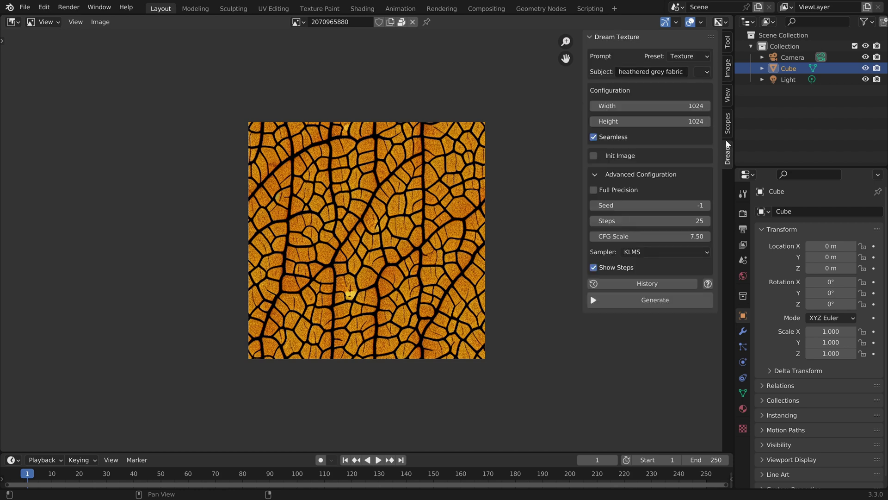
left_click(694, 58)
left_click(696, 83)
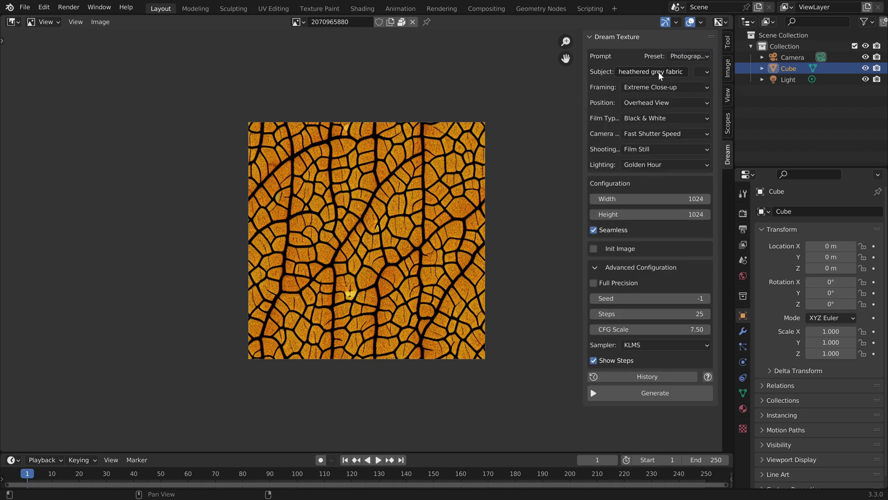
left_click_drag(584, 126, 539, 124)
Keep the framing at Extreme Close-up, and set the camera settings to Shallow Depth of Field and the film type to Full Color
left_click(618, 87)
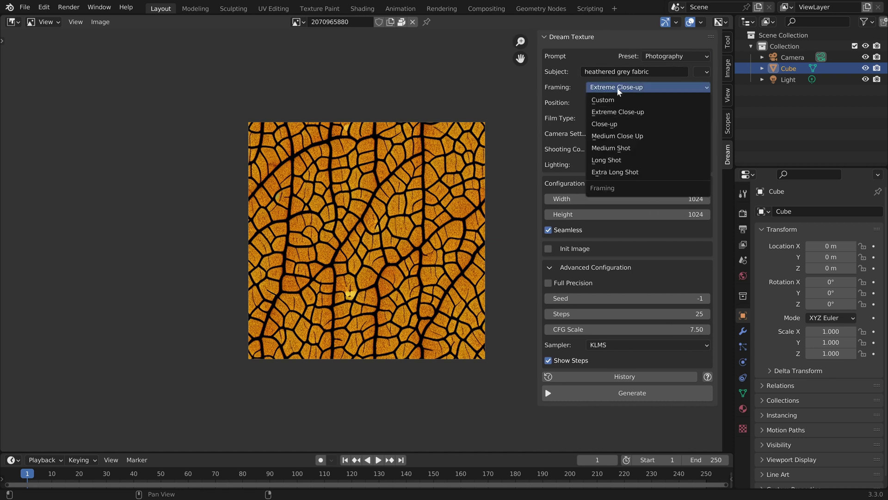
left_click(619, 91)
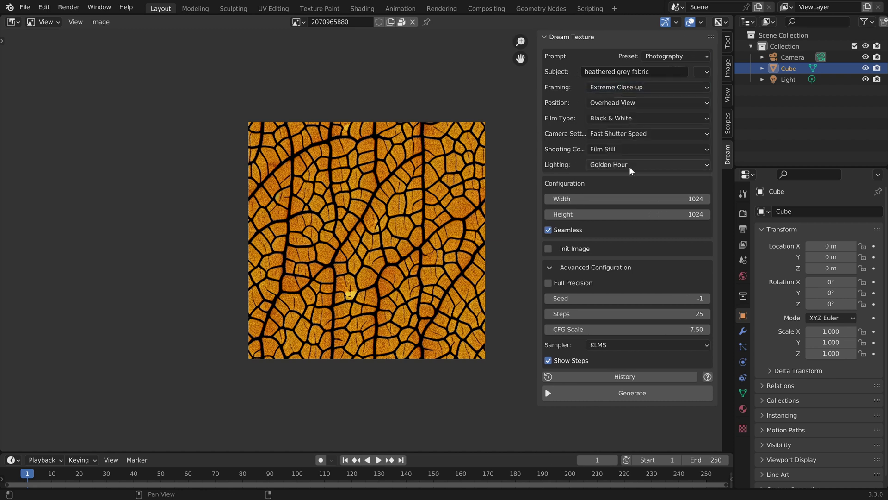
left_click(630, 134)
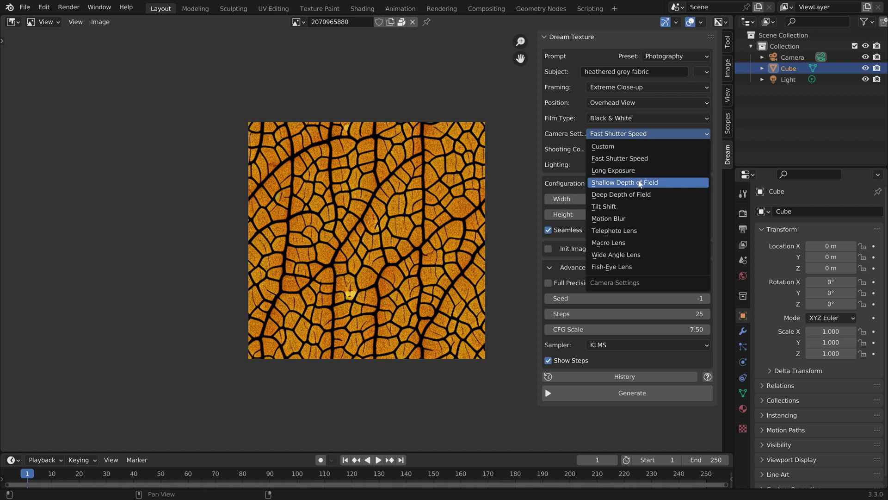
left_click(639, 182)
left_click(632, 120)
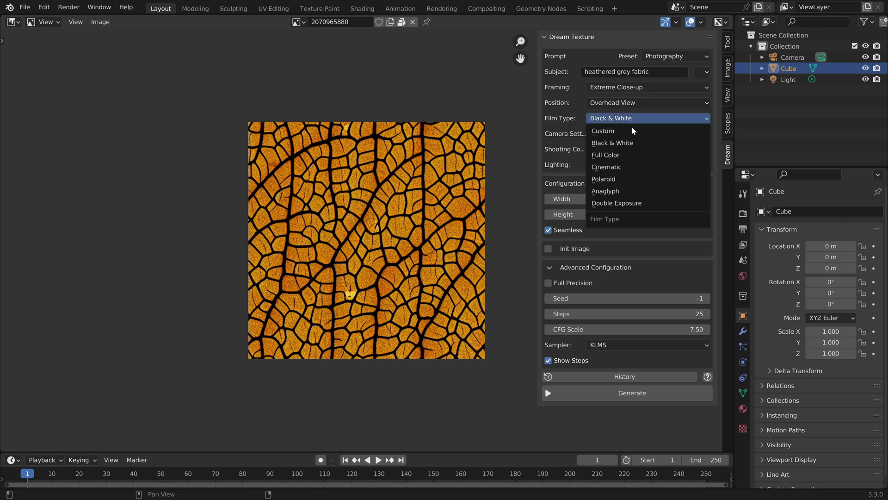
left_click(630, 156)
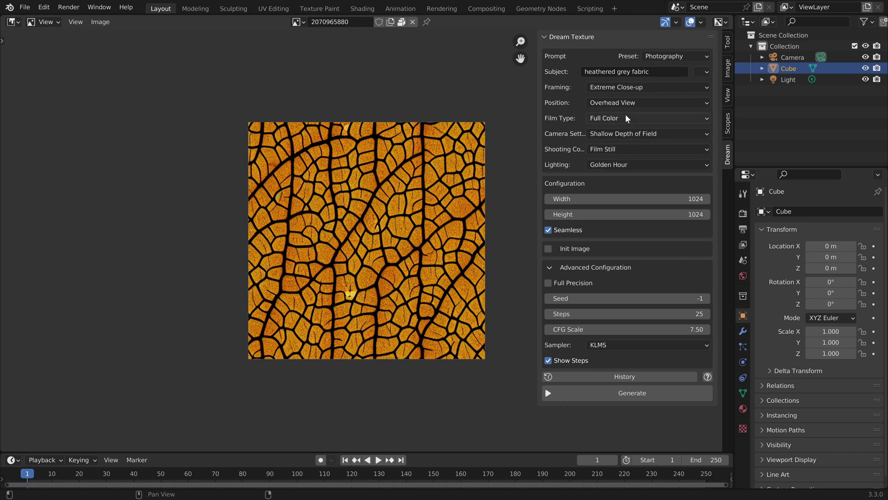
Set the prompt's position to Low Angle and its shooting context to Outdoor Photograph
left_click(629, 104)
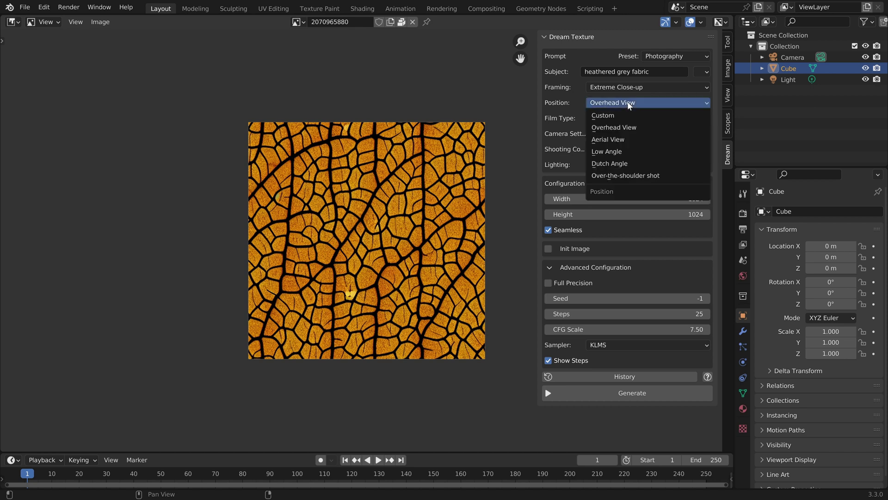
left_click(627, 147)
left_click(627, 149)
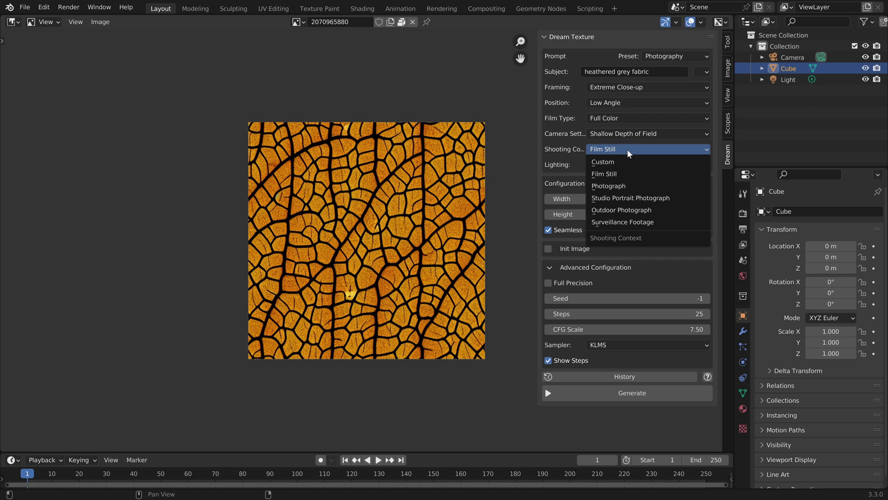
left_click(628, 211)
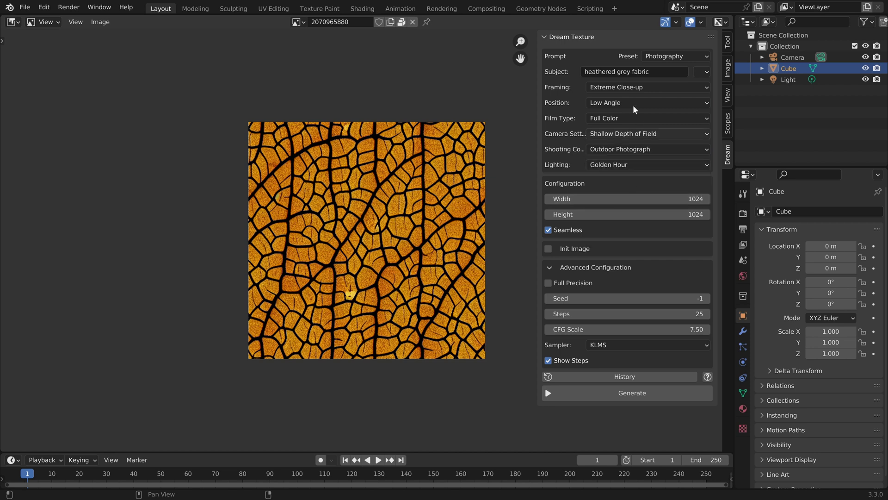
Change the prompt subject to "dinosaur" and set the image width and height to 512
left_click(639, 74)
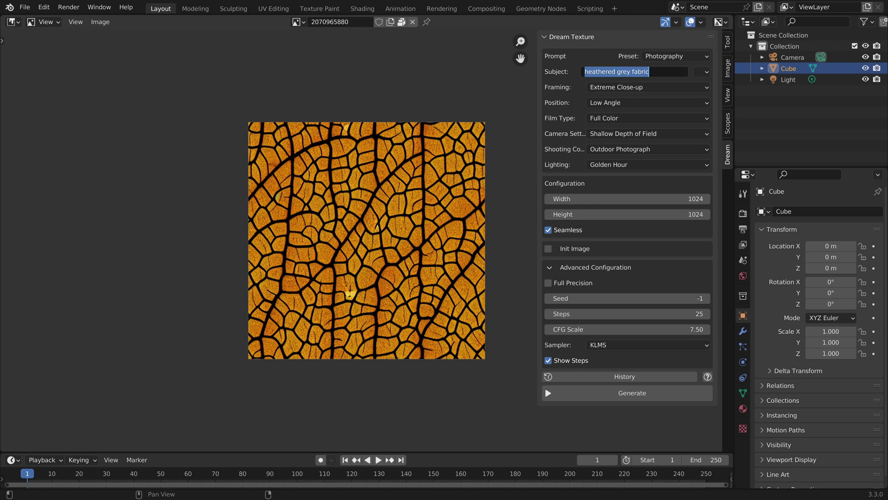
type("dino")
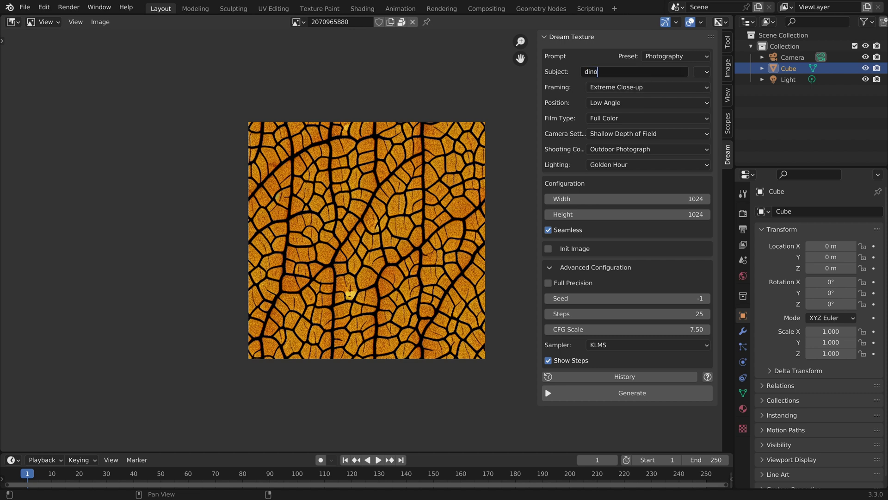
type("saur")
key("Return")
left_click_drag(643, 199, 643, 215)
type("512")
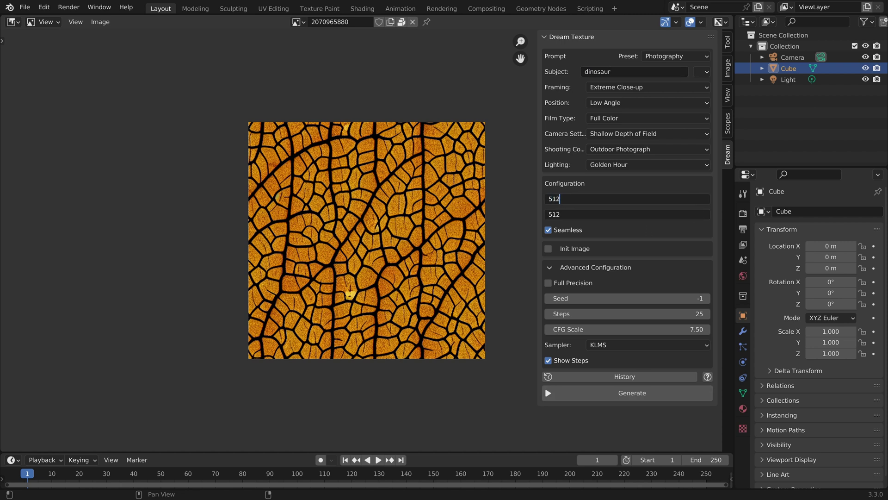
key("Return")
Generate the dinosaur image, and generate it again with Seamless turned off
left_click(663, 388)
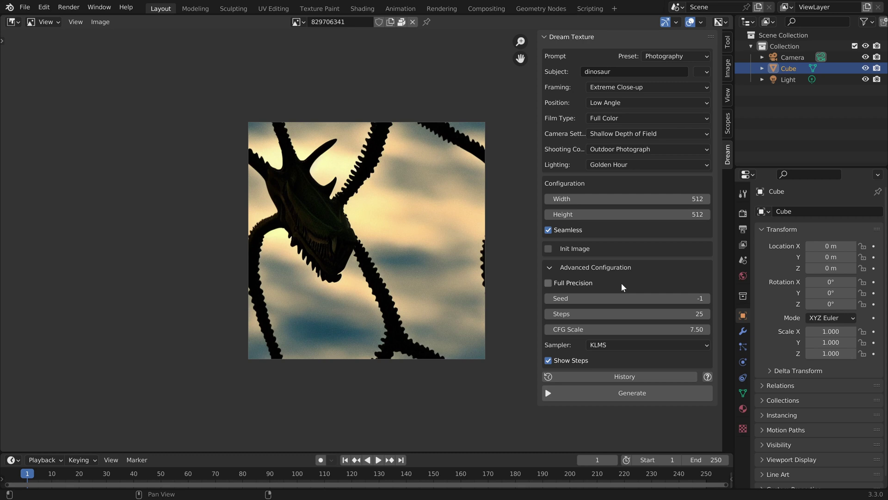
left_click(573, 232)
left_click(629, 394)
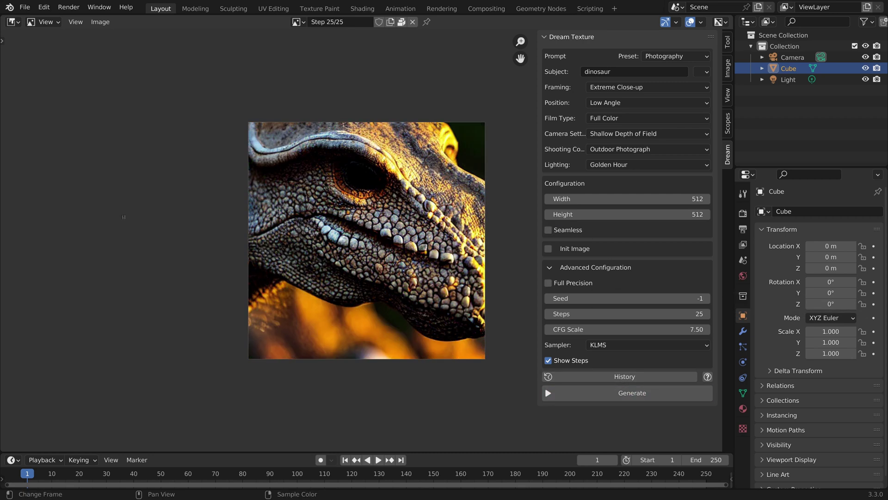
Extend the subject to "dinosaur with a cowboy hat" and set the framing to Long Shot
left_click(617, 75)
left_click(617, 75)
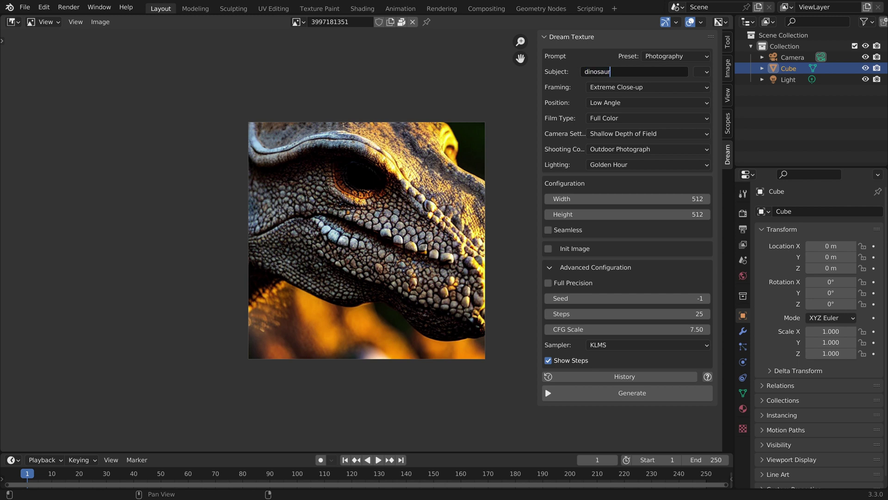
type("with a cowboy hat")
left_click(642, 86)
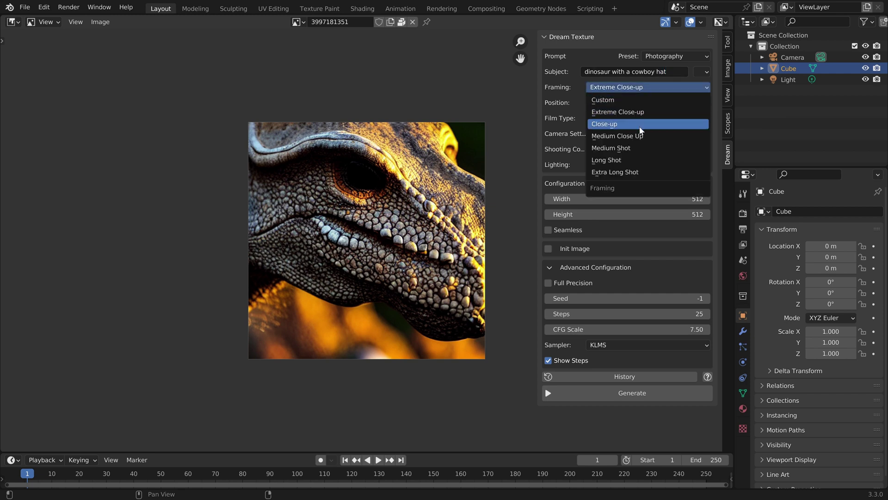
left_click(637, 159)
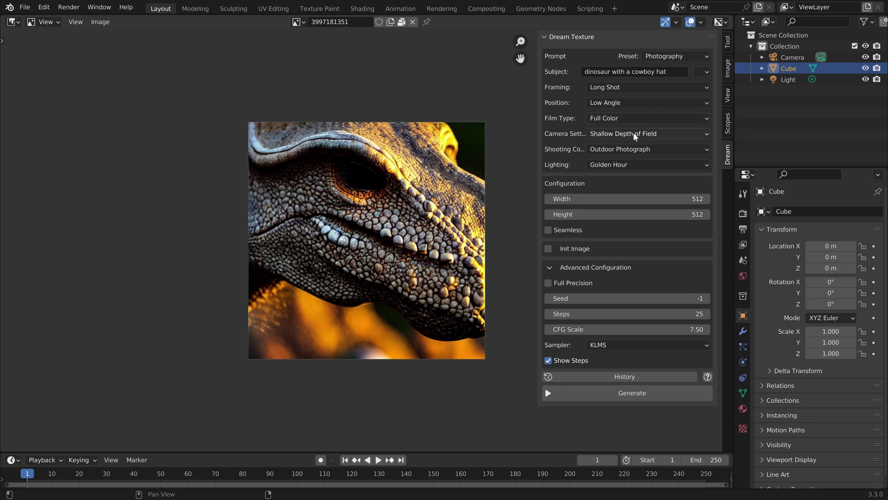
Set the camera settings to Fast Shutter Speed and generate the cowboy hat dinosaur image
left_click(634, 133)
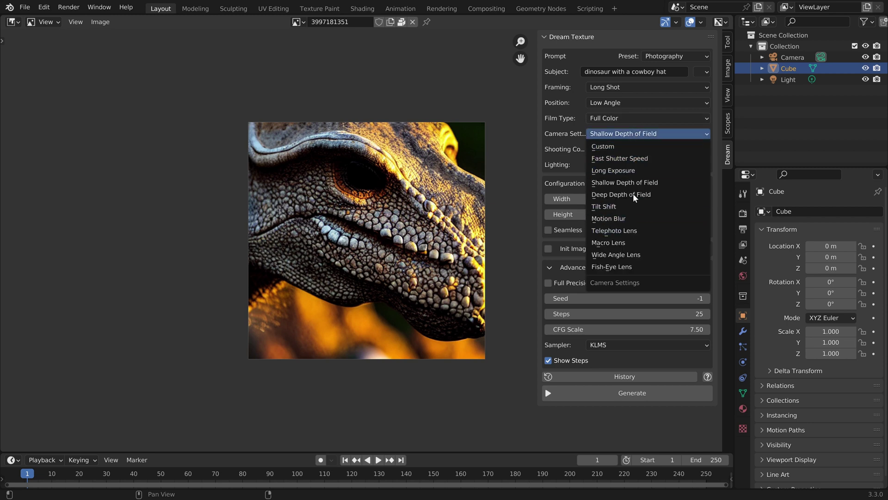
left_click(636, 161)
left_click(649, 392)
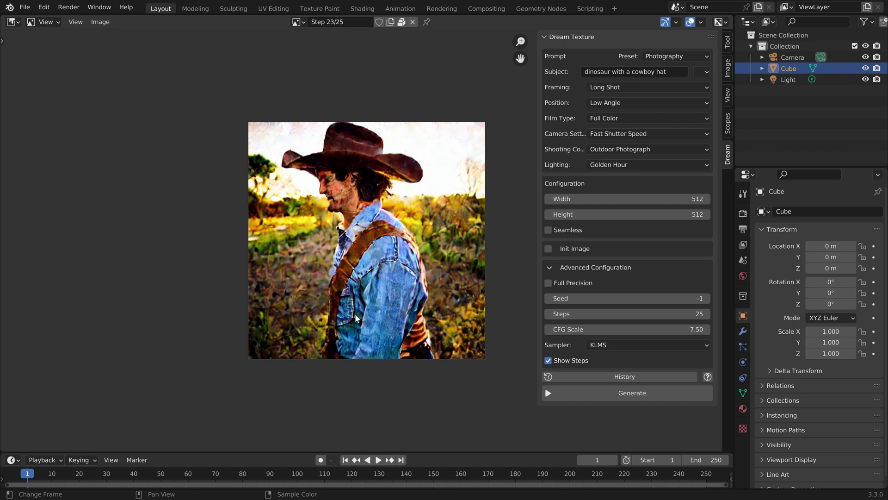
Replace "dinosaur" in the subject so it reads "astronaut with a cowboy hat", and generate the image
left_click(625, 71)
left_click(611, 71)
left_click_drag(584, 72, 611, 72)
type("astronau")
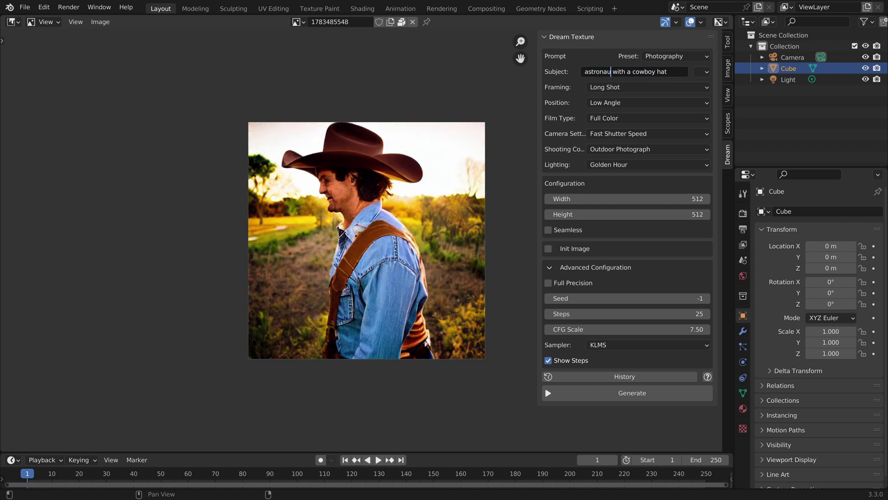
type("t")
key("Return")
left_click(656, 393)
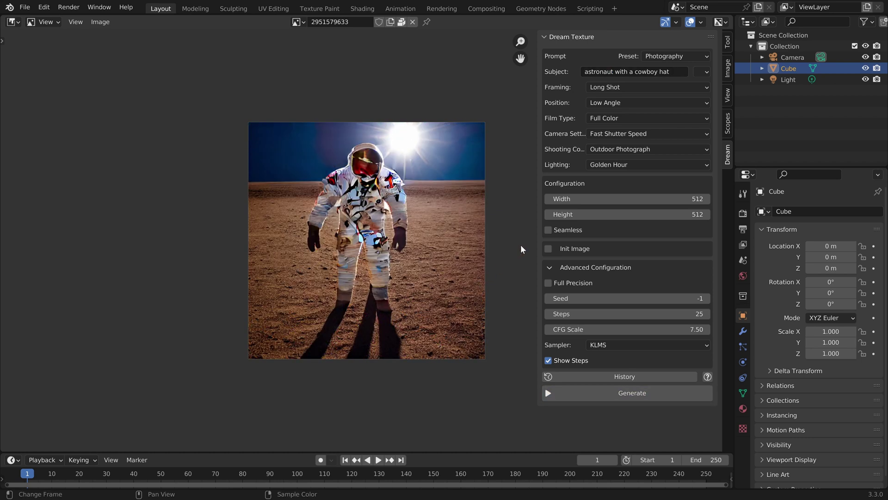
Shorten the subject to "astronaut cowboy" with the position at Overhead View, and generate the image
left_click(624, 71)
left_click(624, 71)
left_click_drag(635, 72, 615, 71)
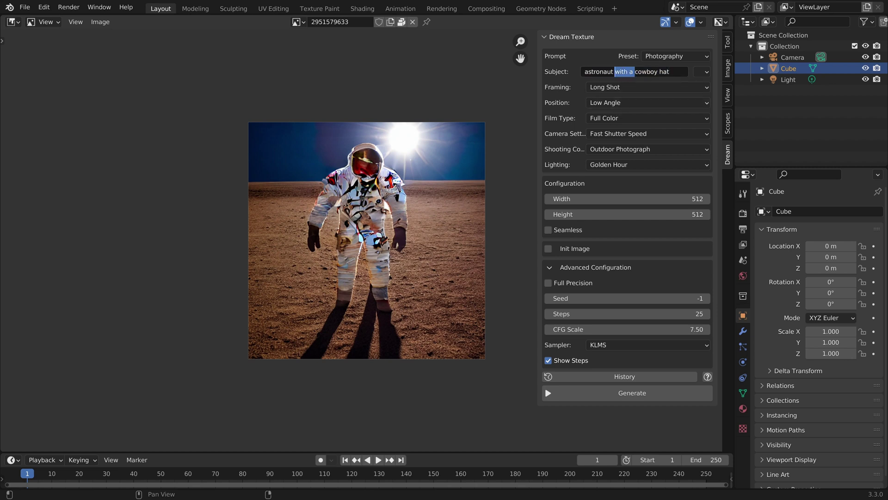
key("BackSpace")
left_click(659, 393)
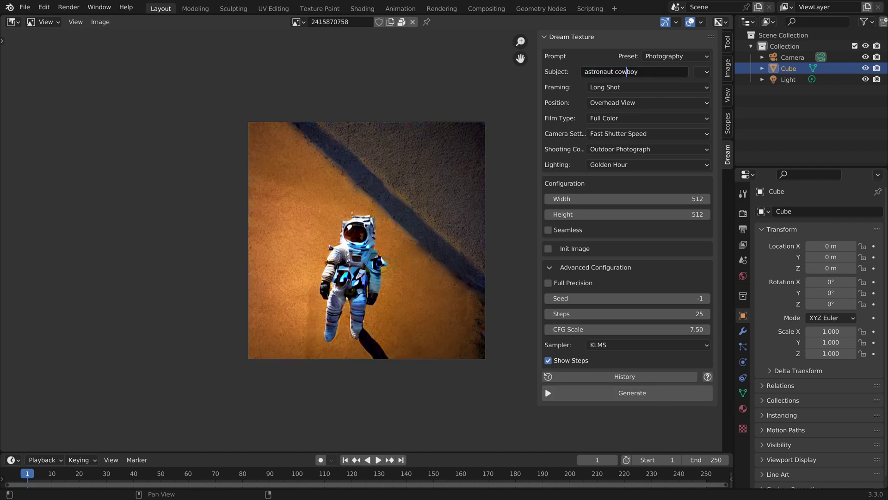
Change the subject to "astronaut holding a lasso" and generate the image
double_click(627, 71)
type("holding a laso")
key("BackSpace")
type("so")
left_click(651, 393)
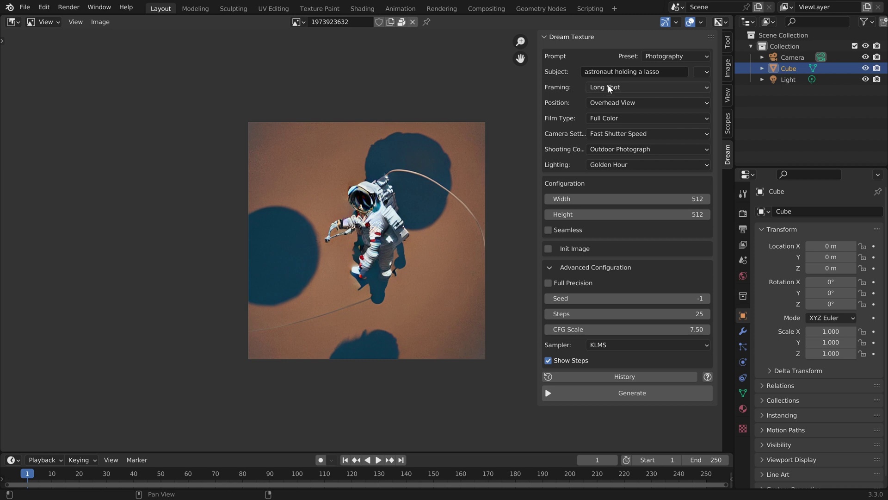
Change the subject to "astronaut riding a horse" and generate the image
left_click(624, 72)
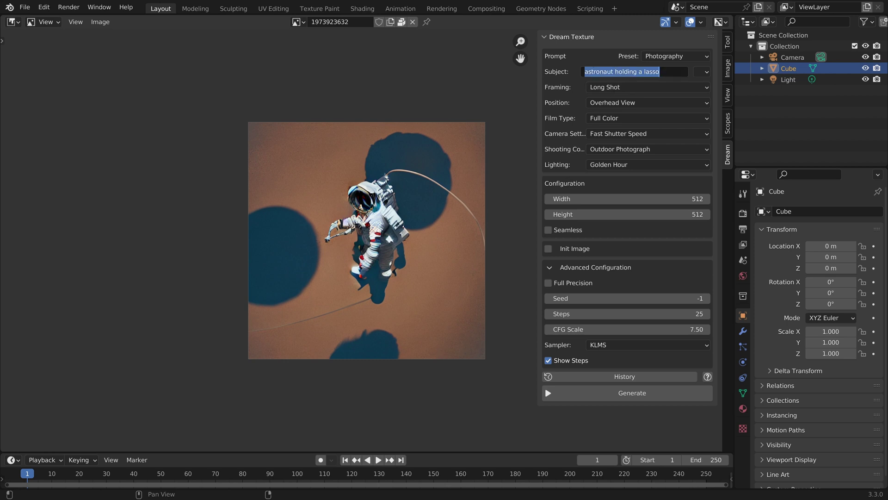
left_click_drag(614, 71, 660, 72)
type("riding a horse")
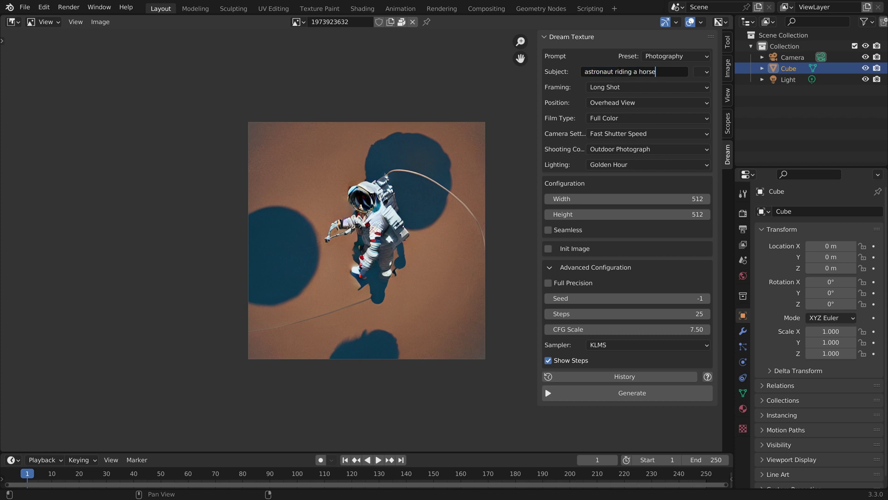
left_click(661, 391)
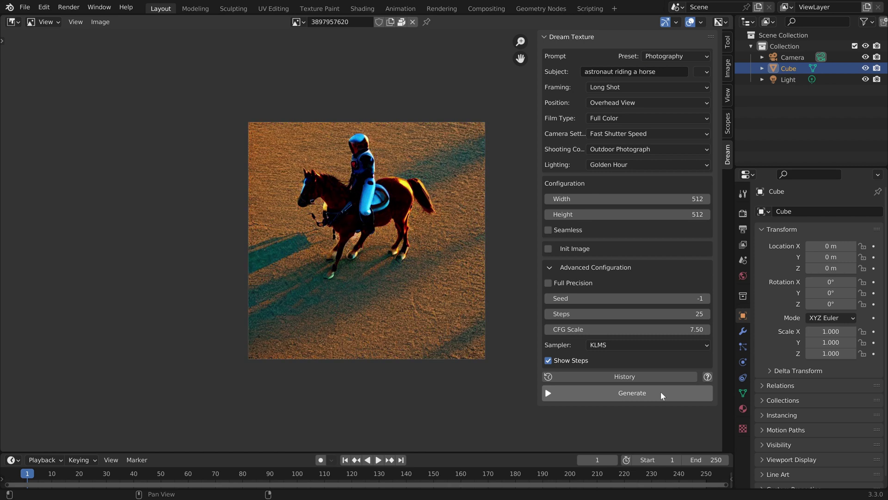
Switch the prompt preset to Concept Art and choose Makoto Shinkai as the concept artist
left_click(673, 56)
left_click(670, 92)
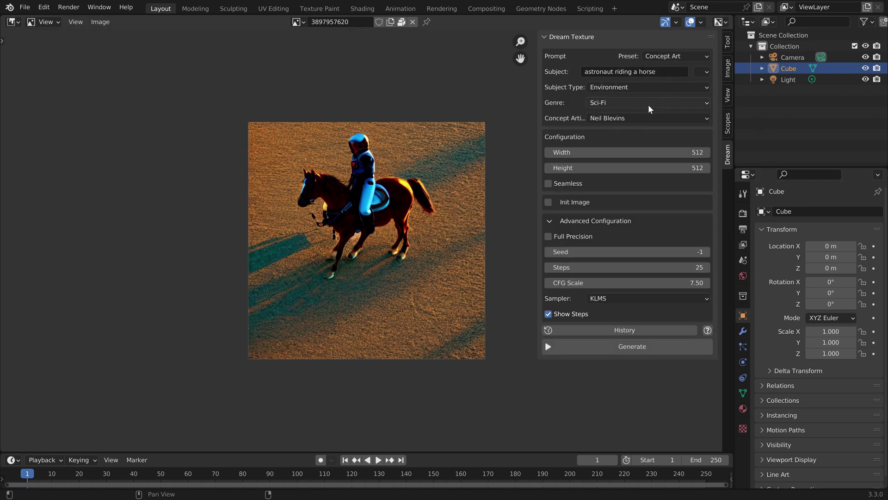
left_click(637, 118)
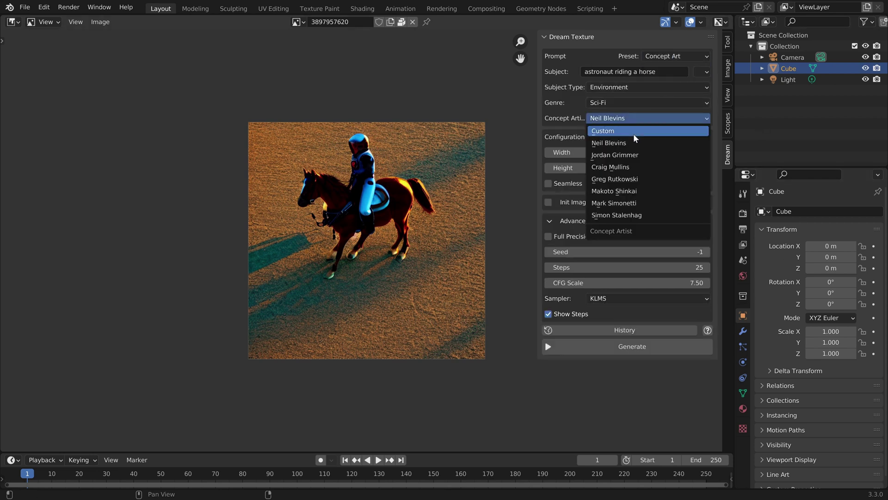
left_click(632, 190)
Set the subject type to Character and generate the concept art of the astronaut riding a horse
left_click(637, 87)
left_click(628, 123)
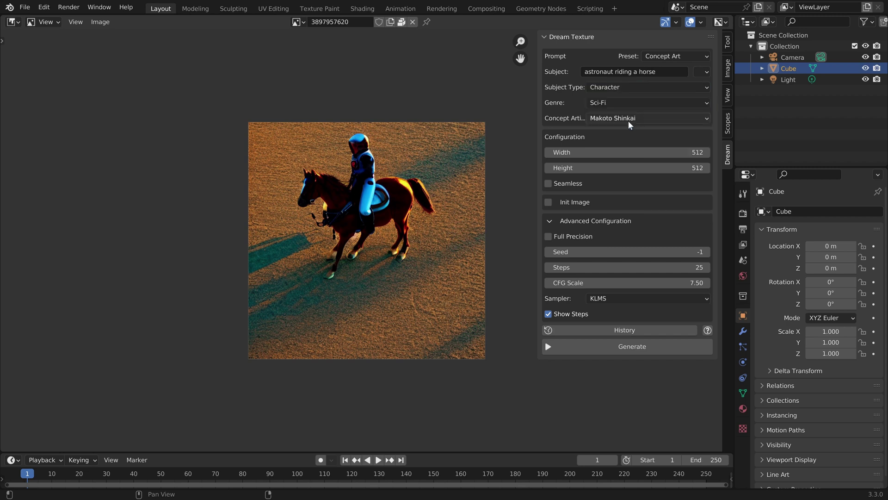
left_click(634, 346)
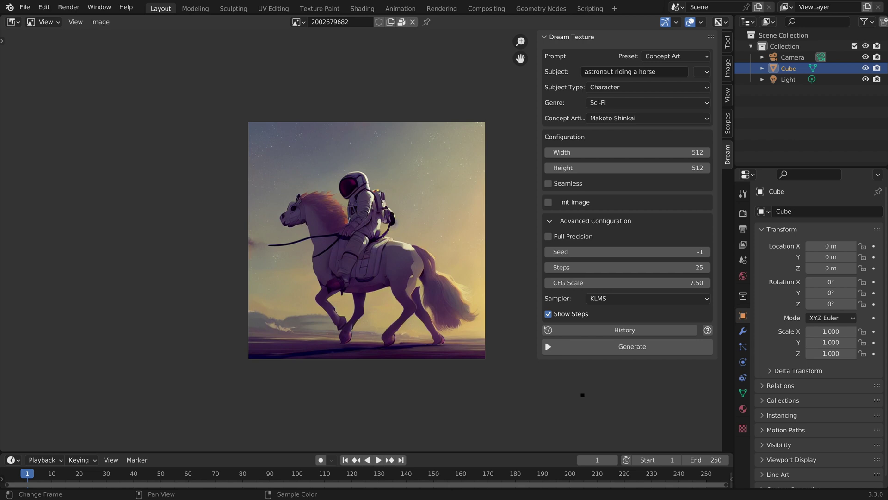
Inspect the generated concept art of the astronaut on horseback up close and as a whole
key("KP_2")
scroll(364, 253, "up", 1)
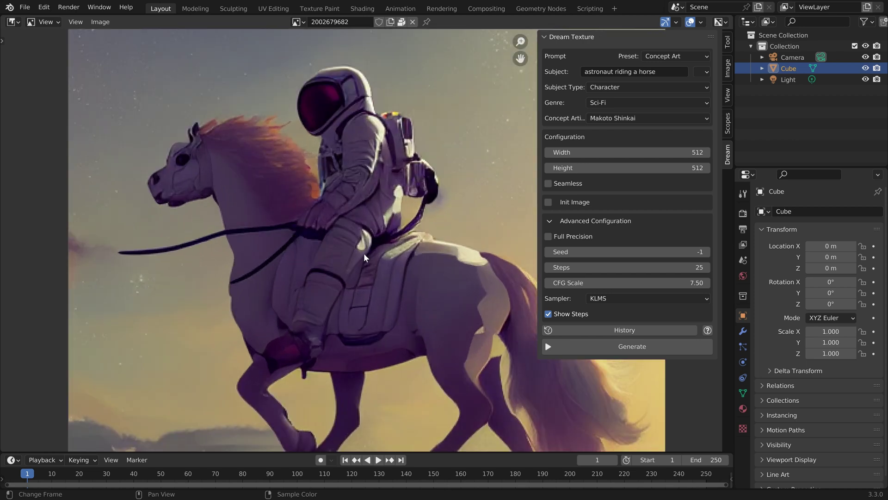
scroll(363, 253, "down", 2)
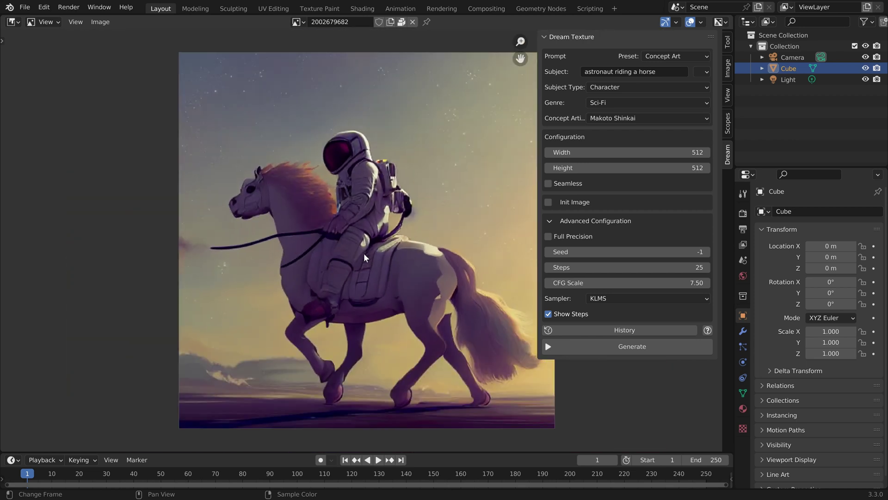
scroll(364, 253, "down", 1)
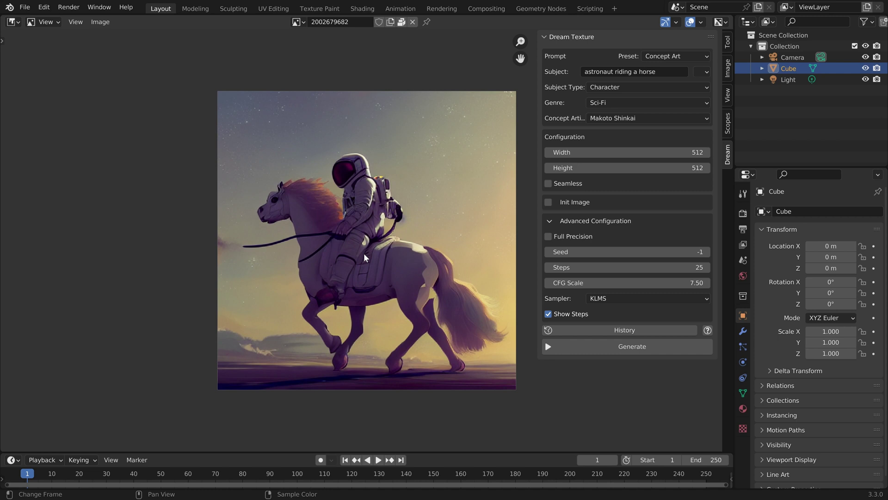
scroll(364, 253, "down", 1)
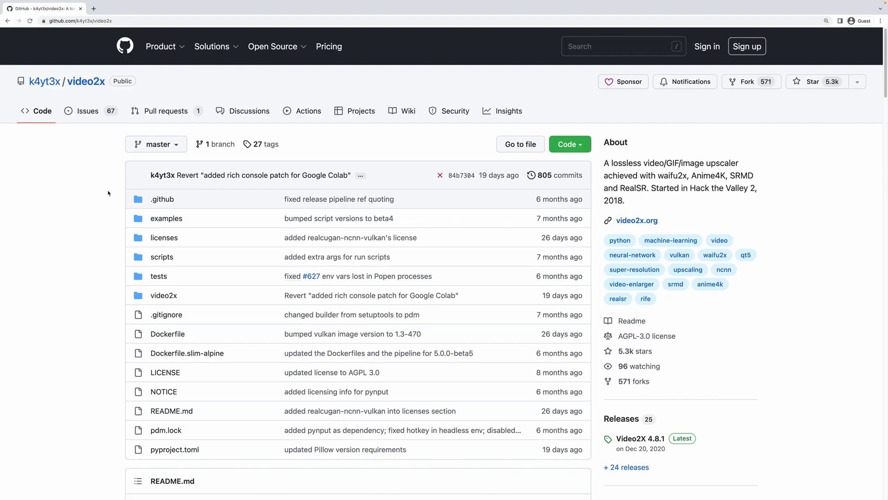
In the web browser, look through the README of the Video2X repository on GitHub
scroll(109, 193, "down", 10)
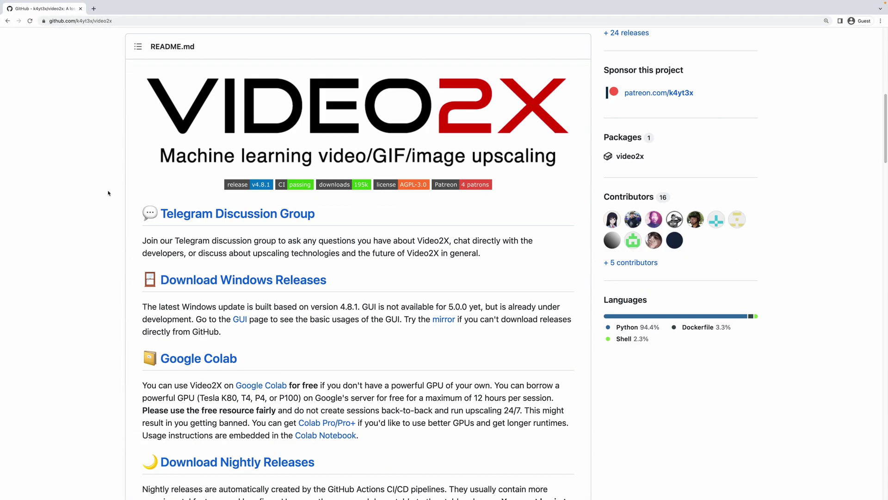